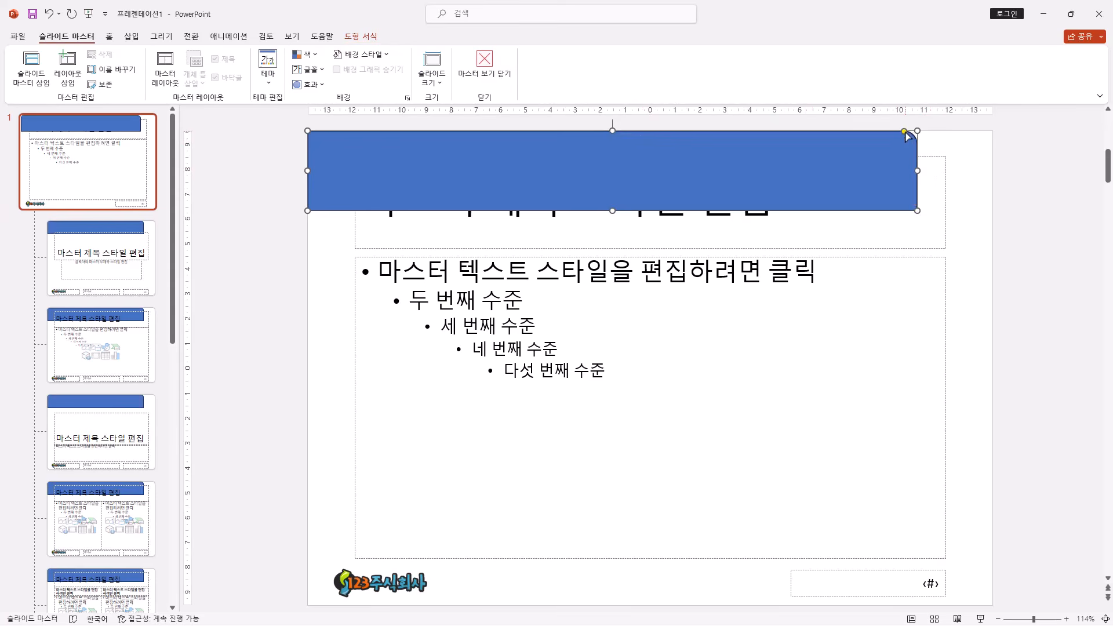
Round the blue header shape's upper corner more strongly and fill the shape with the dark blue-gray theme colour.
{"action": "left_click_drag", "start_coordinate": [905, 131], "coordinate": [883, 133]}
{"action": "left_click", "coordinate": [355, 36]}
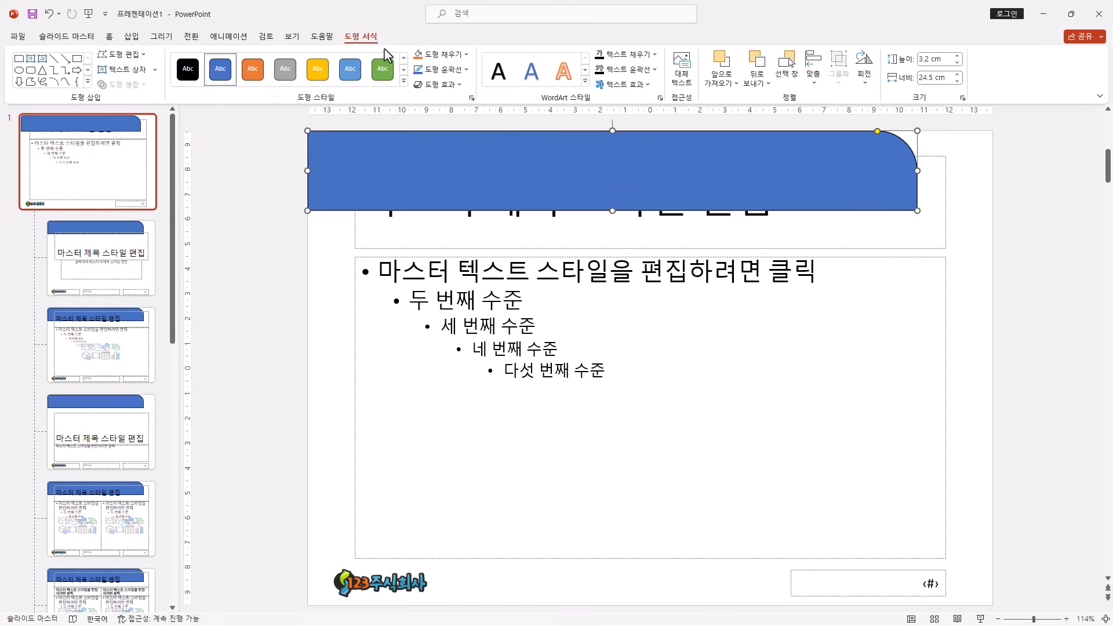
{"action": "left_click", "coordinate": [467, 55]}
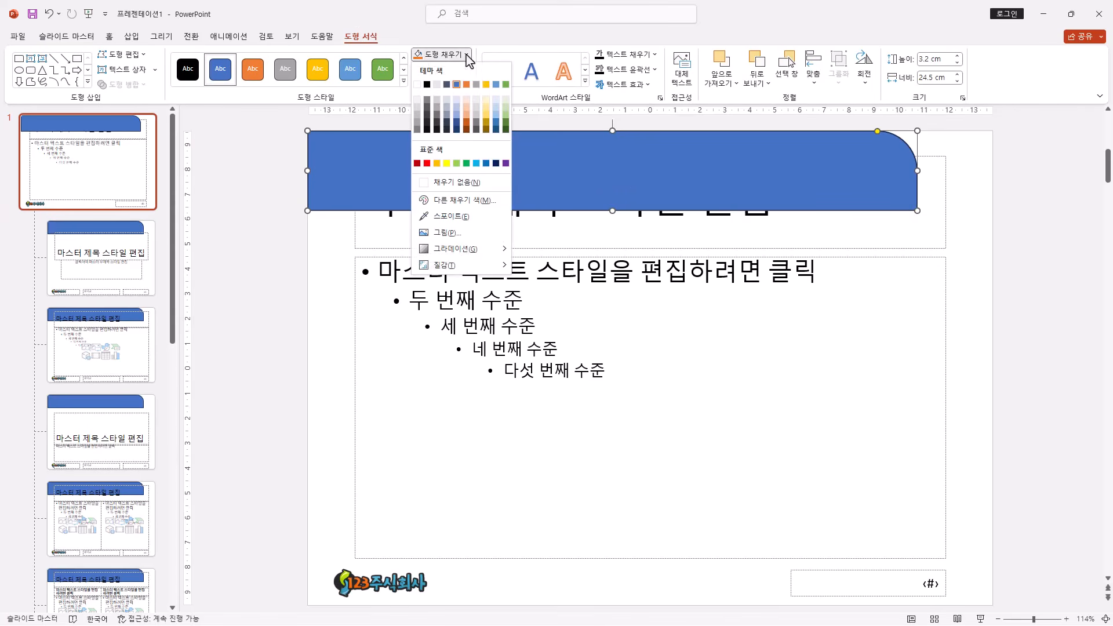
{"action": "left_click", "coordinate": [446, 85]}
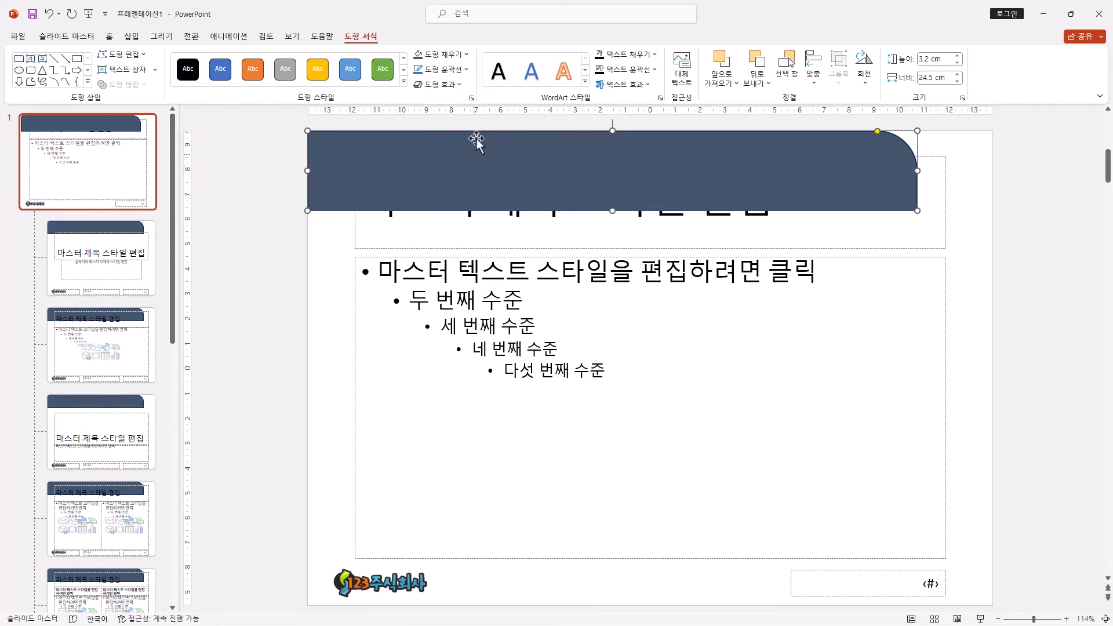
Remove the outline from the dark blue-gray header shape.
{"action": "left_click", "coordinate": [467, 70]}
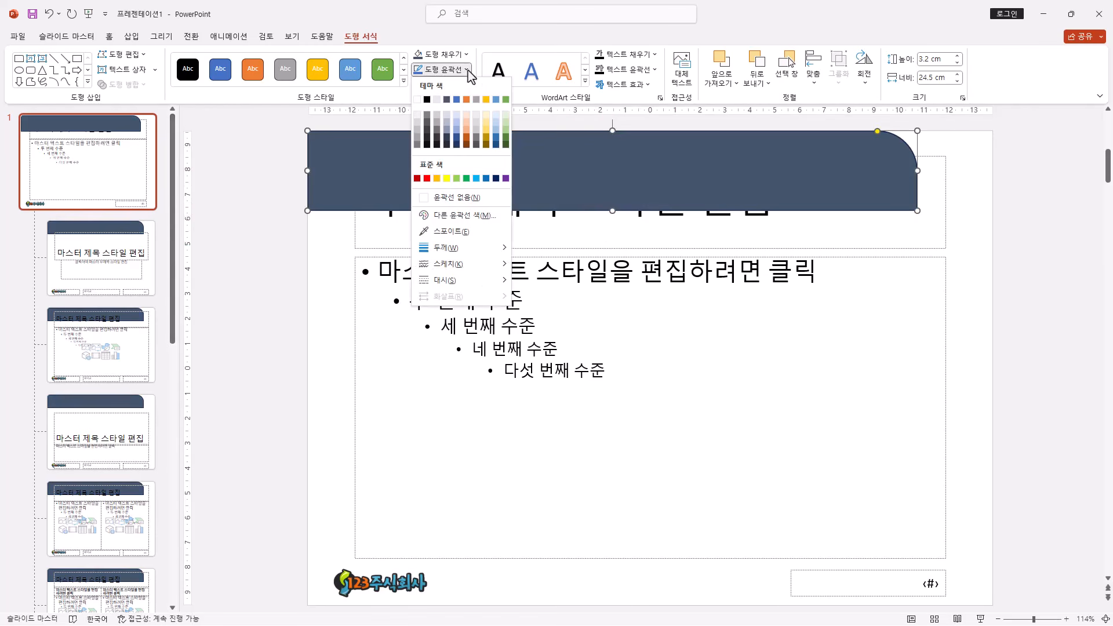
{"action": "left_click", "coordinate": [469, 71]}
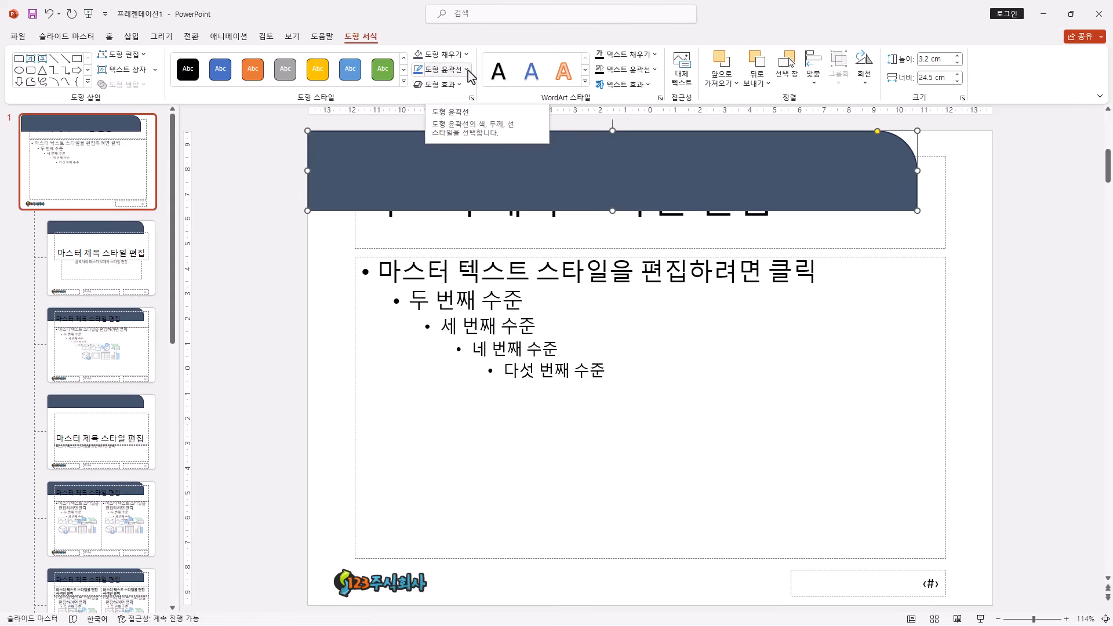
{"action": "left_click", "coordinate": [467, 71]}
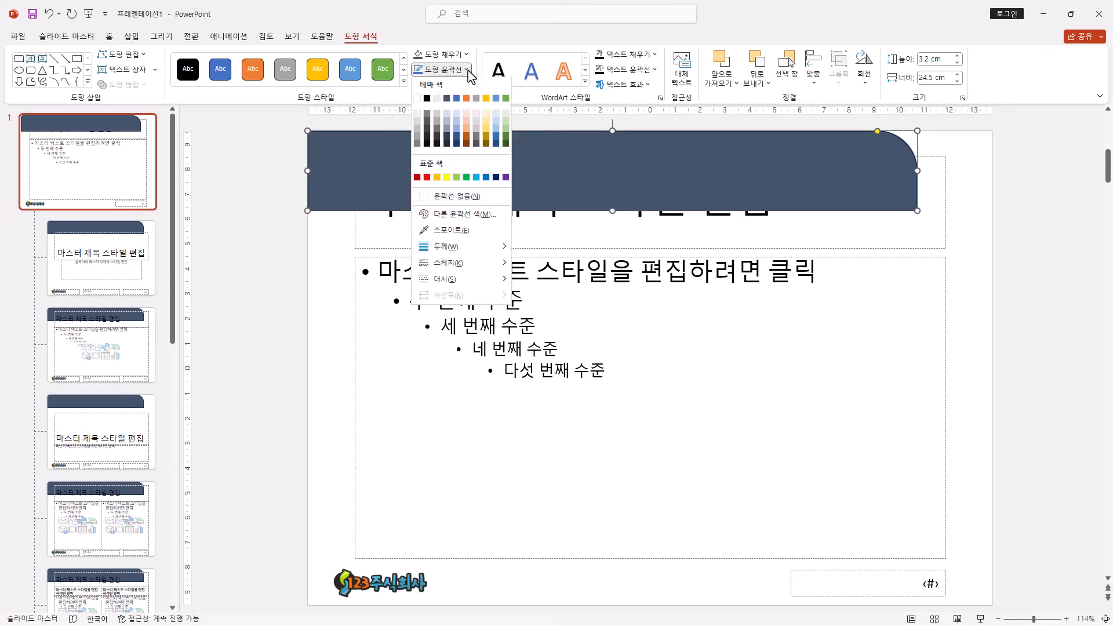
{"action": "left_click", "coordinate": [464, 201]}
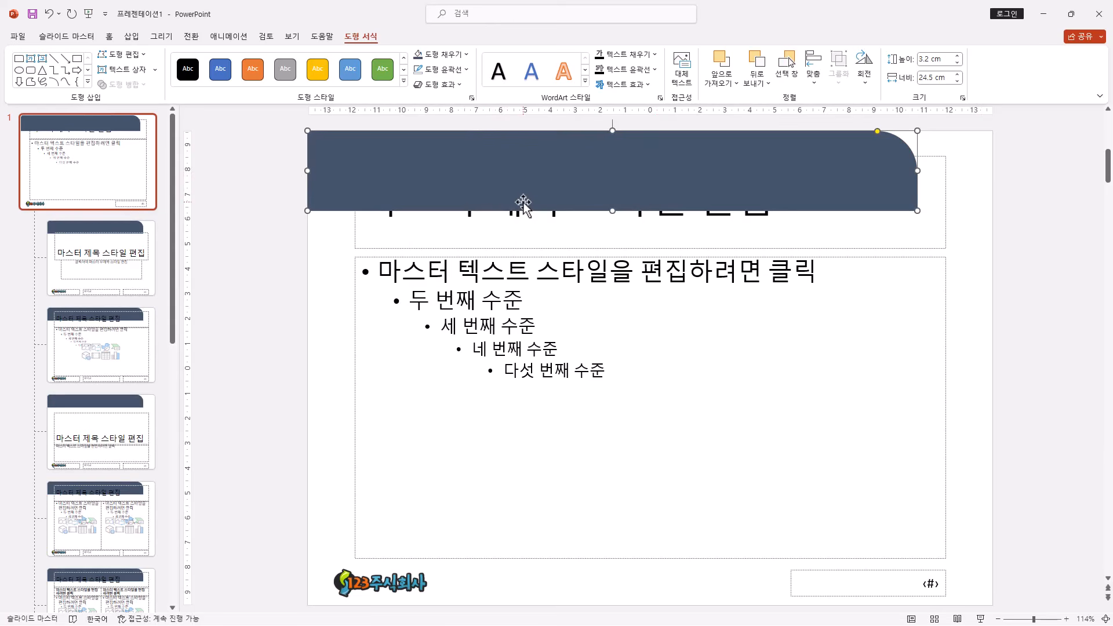
{"action": "left_click", "coordinate": [133, 36]}
{"action": "left_click", "coordinate": [193, 88]}
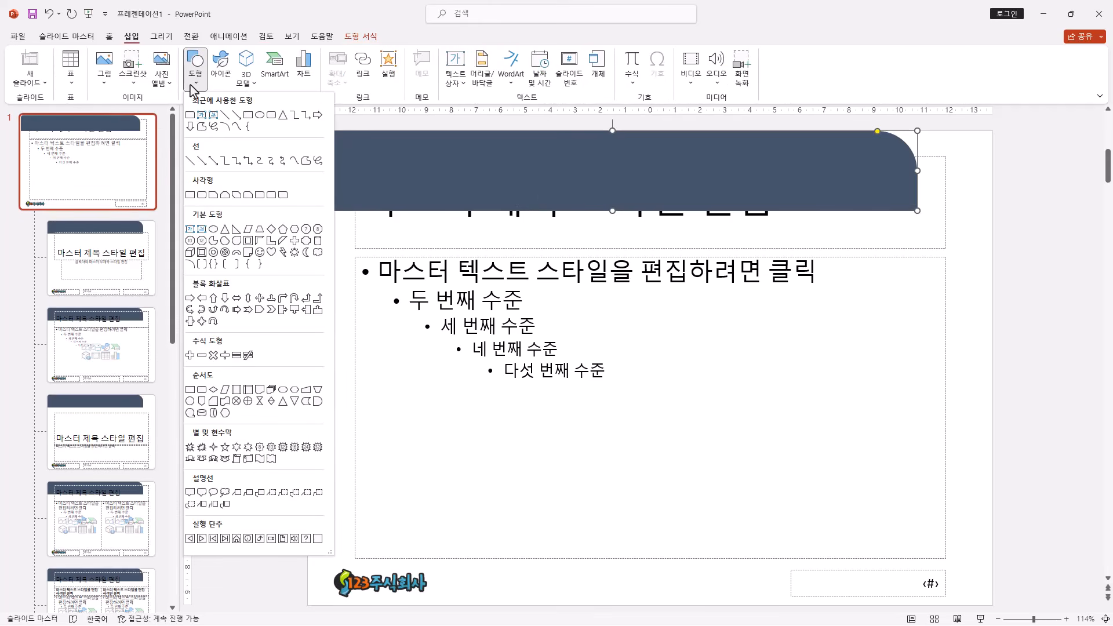
{"action": "left_click", "coordinate": [416, 23]}
{"action": "left_click", "coordinate": [374, 40]}
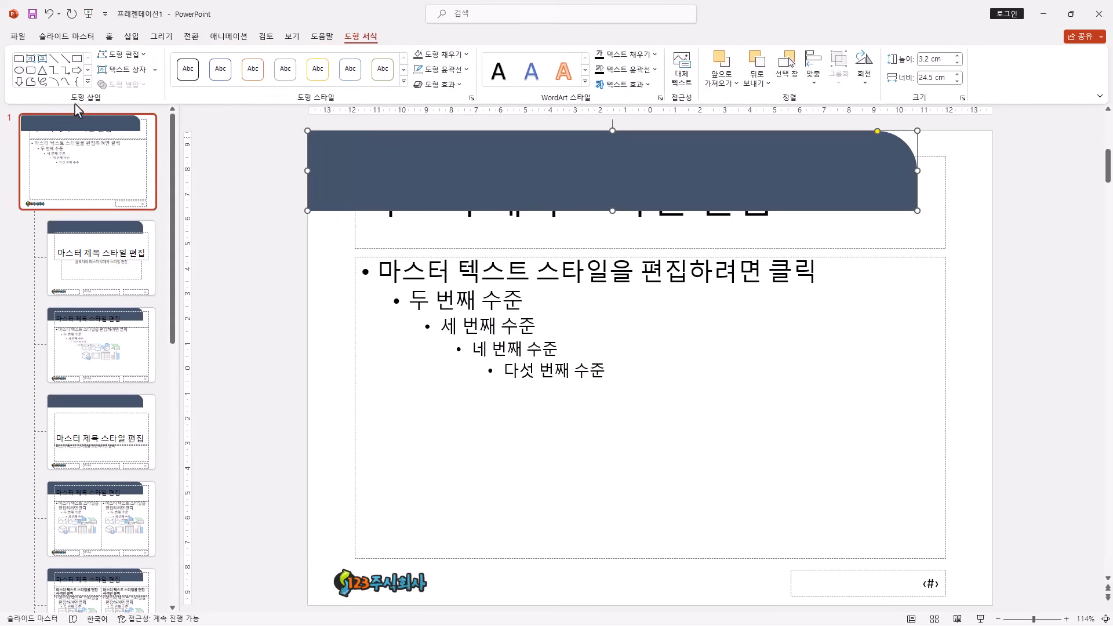
{"action": "left_click", "coordinate": [88, 82]}
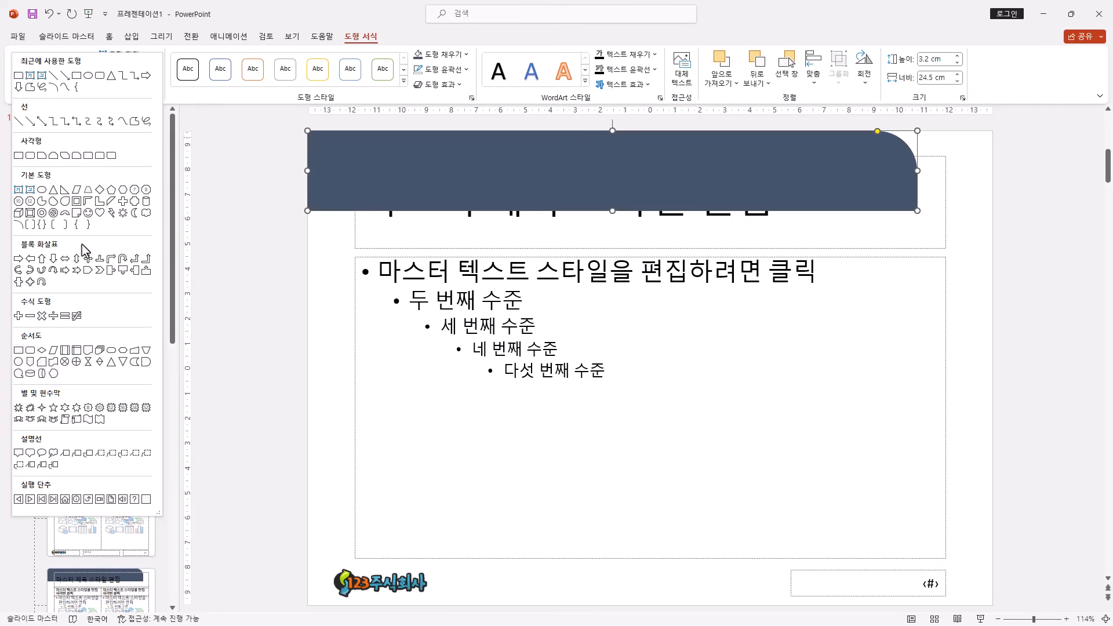
{"action": "left_click", "coordinate": [88, 272]}
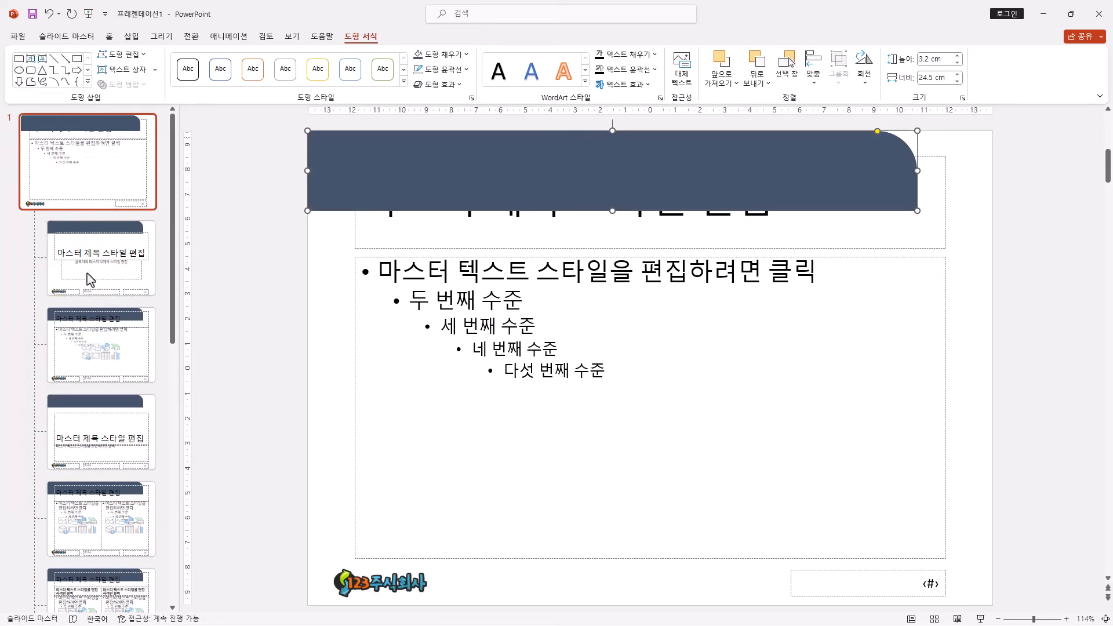
{"action": "left_click_drag", "start_coordinate": [307, 169], "coordinate": [997, 212]}
{"action": "left_click", "coordinate": [864, 64]}
{"action": "left_click", "coordinate": [883, 150]}
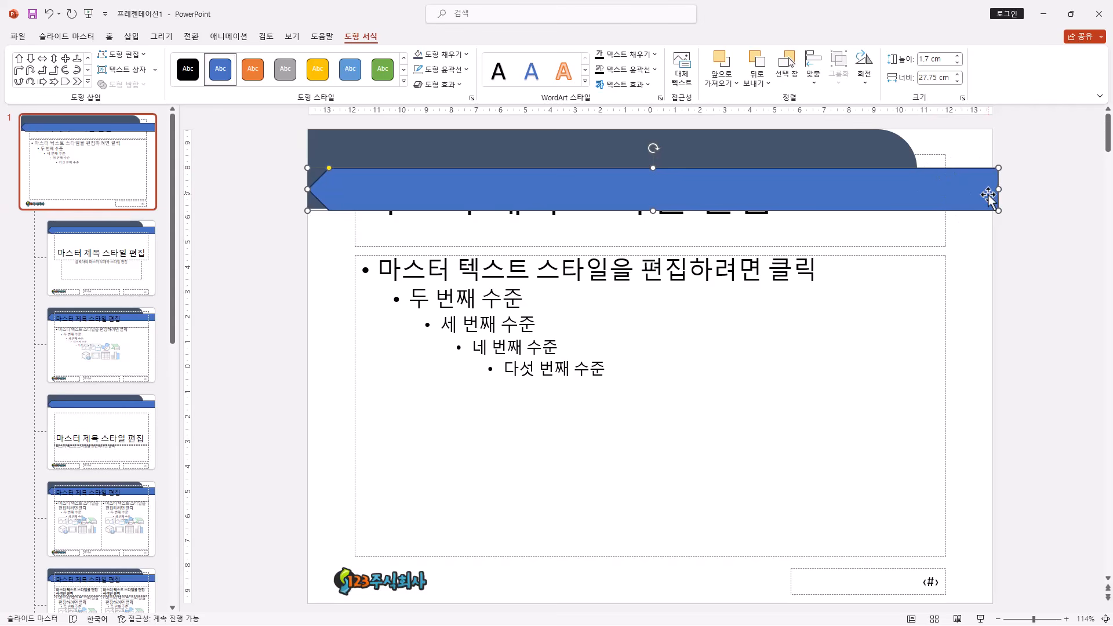
{"action": "left_click", "coordinate": [88, 82]}
{"action": "key", "text": "Delete"}
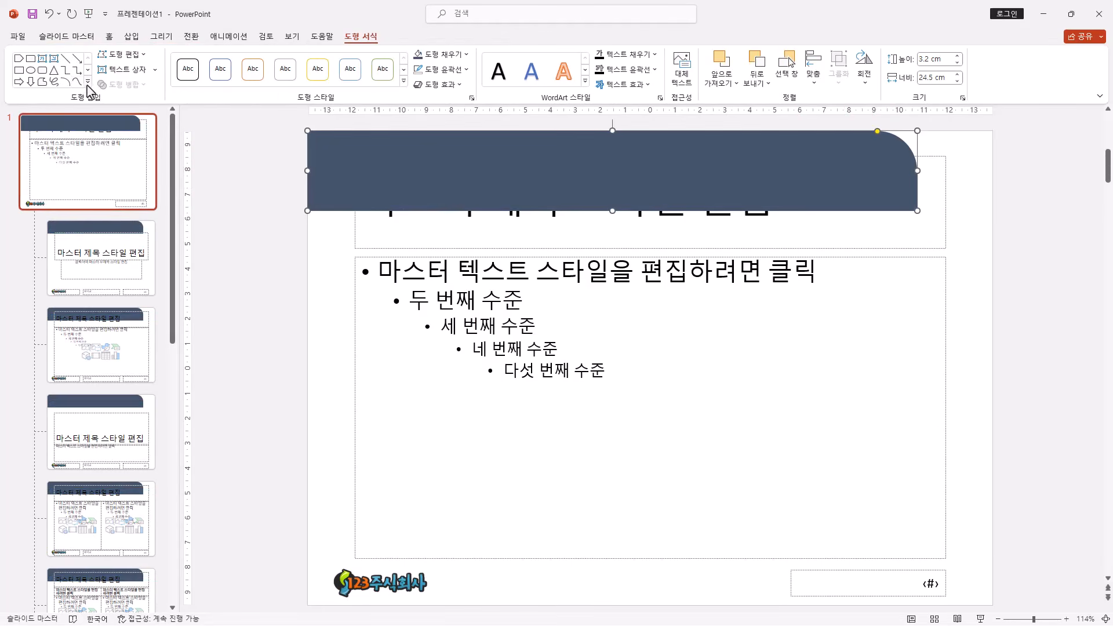
Draw a rectangle about 1.52 cm high and 27.52 cm wide over the header's lower half, spanning the slide width.
{"action": "left_click", "coordinate": [88, 85]}
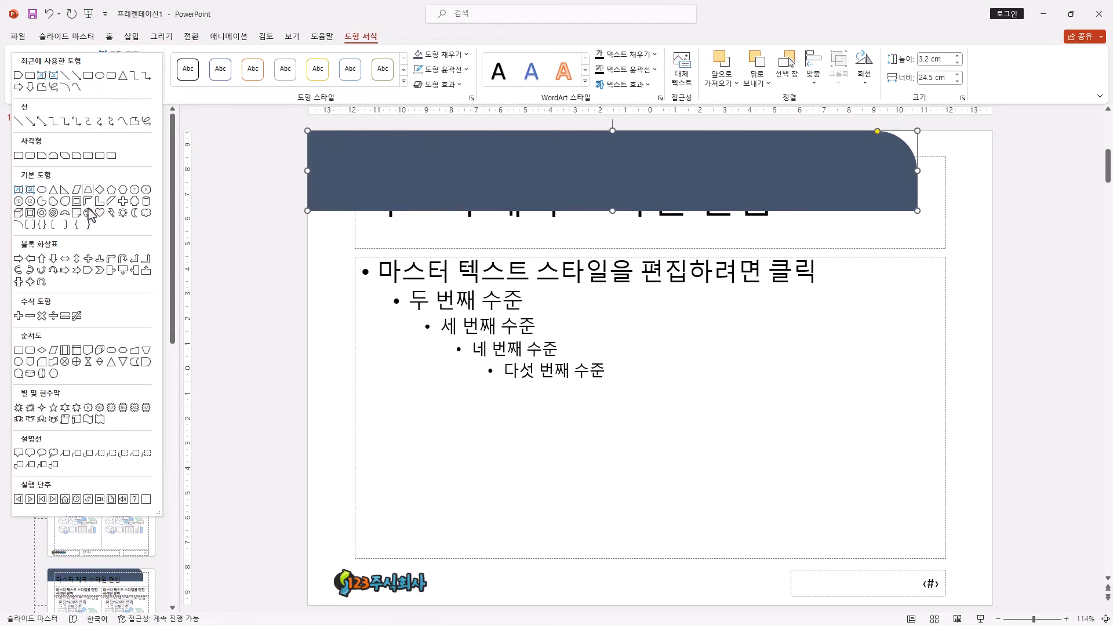
{"action": "left_click", "coordinate": [19, 156]}
{"action": "mouse_move", "coordinate": [308, 181]}
{"action": "left_mouse_down"}
{"action": "mouse_move", "coordinate": [959, 192]}
{"action": "mouse_move", "coordinate": [993, 197]}
{"action": "mouse_move", "coordinate": [993, 209]}
{"action": "left_mouse_up"}
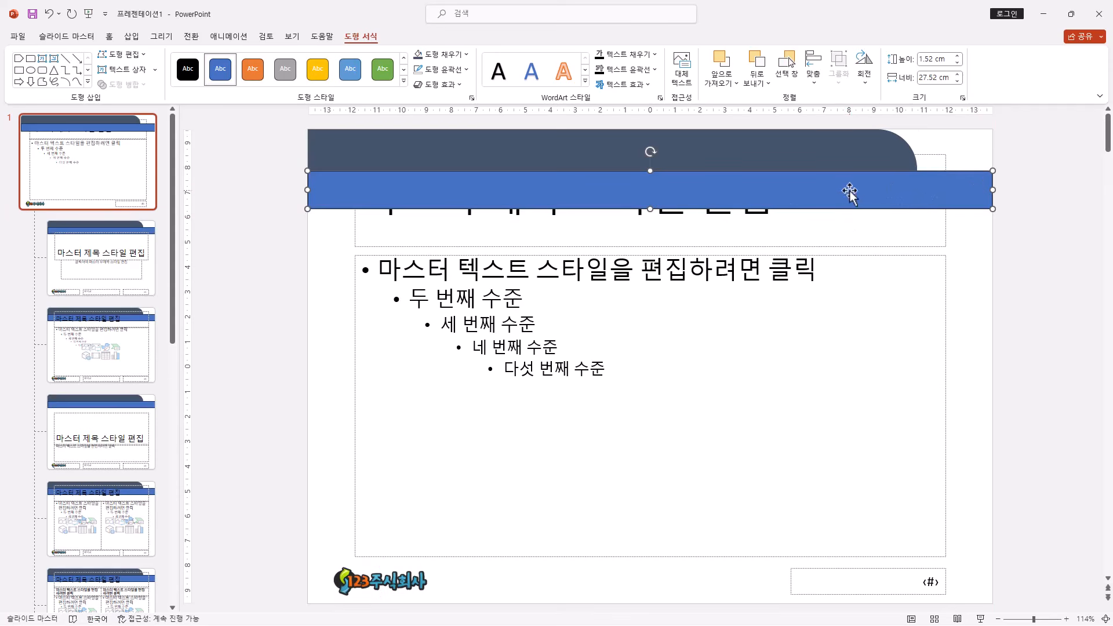
Fill the new rectangle with a light blue theme colour and remove its outline.
{"action": "left_click", "coordinate": [816, 164]}
{"action": "left_click", "coordinate": [860, 196]}
{"action": "left_click", "coordinate": [467, 55]}
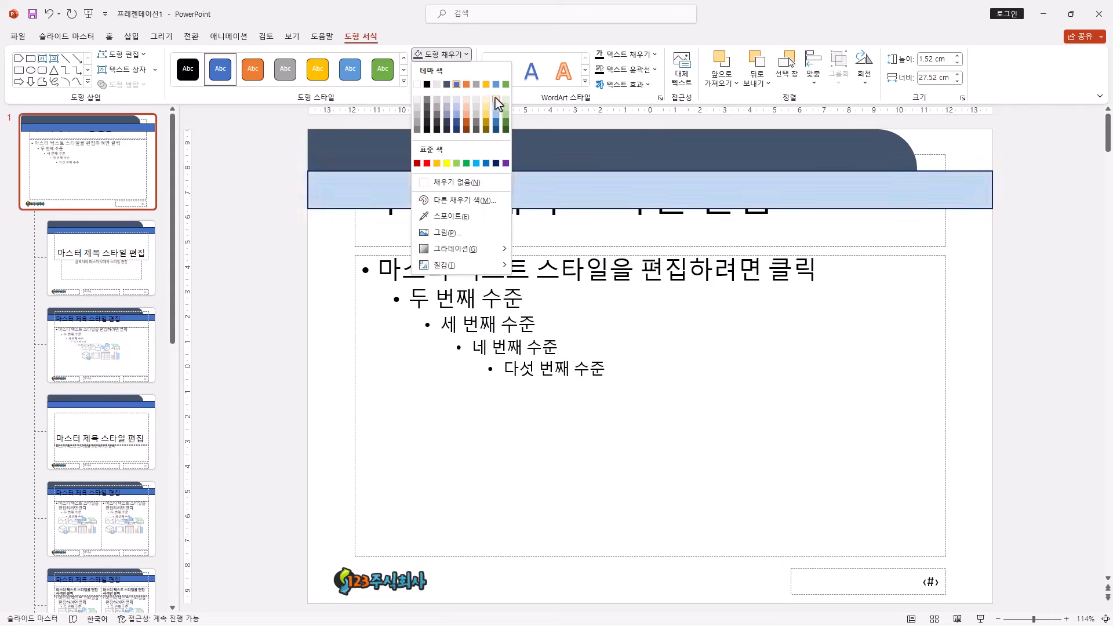
{"action": "left_click", "coordinate": [457, 107]}
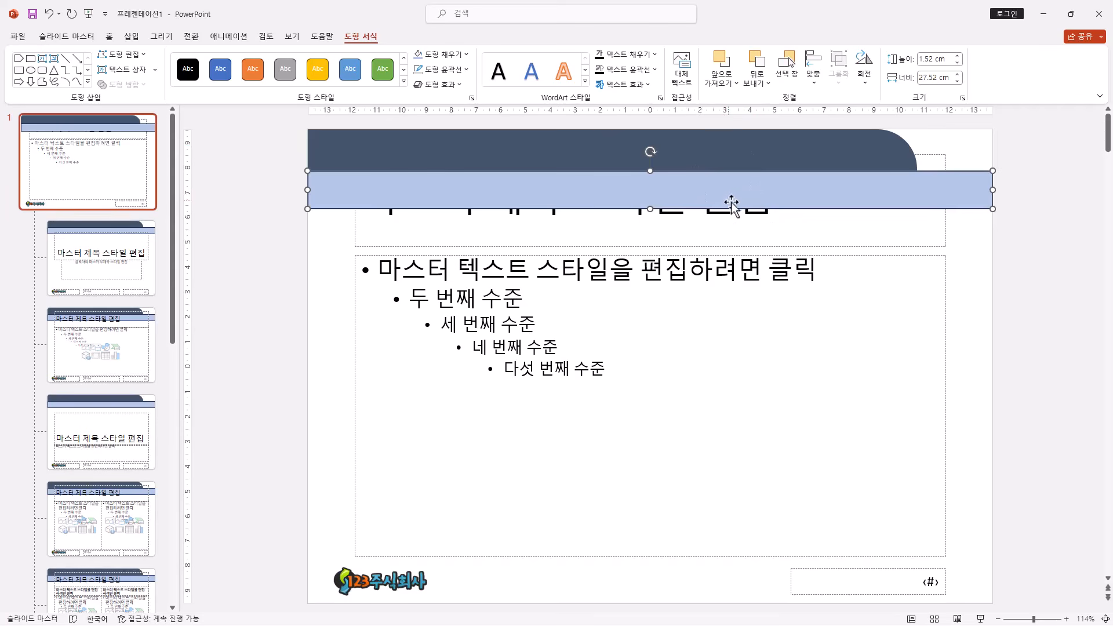
{"action": "left_click", "coordinate": [730, 156]}
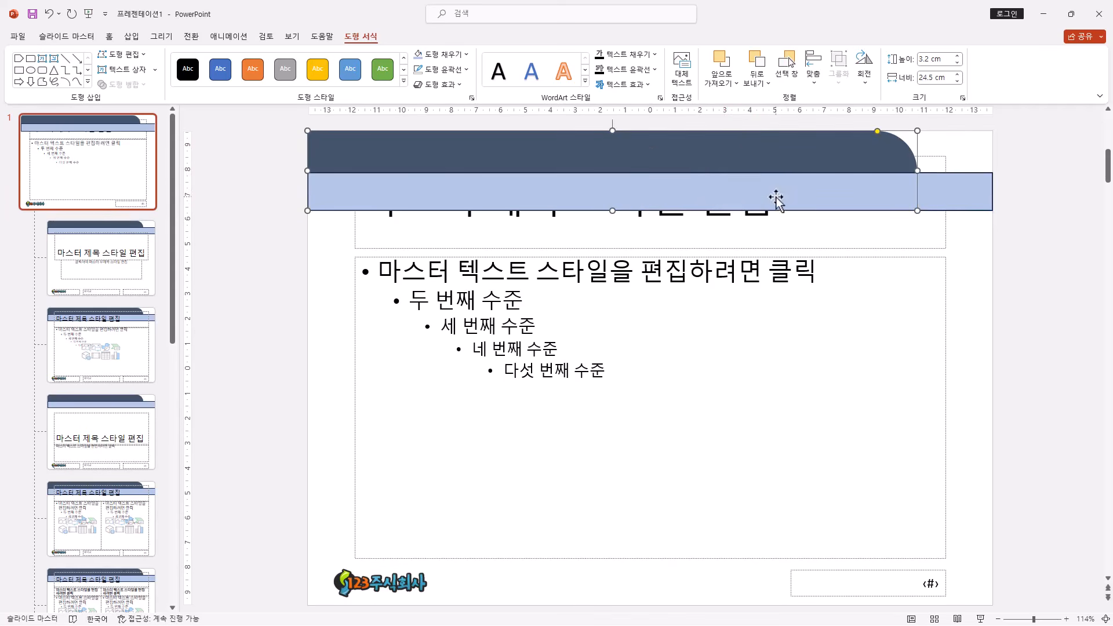
{"action": "left_click", "coordinate": [529, 188]}
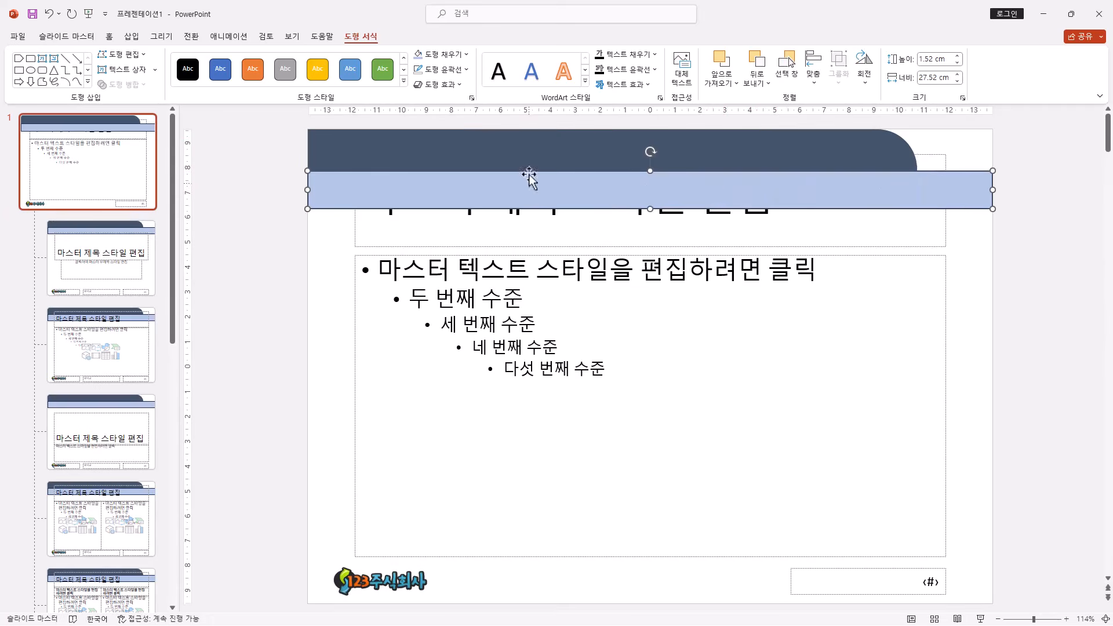
{"action": "left_click", "coordinate": [471, 74]}
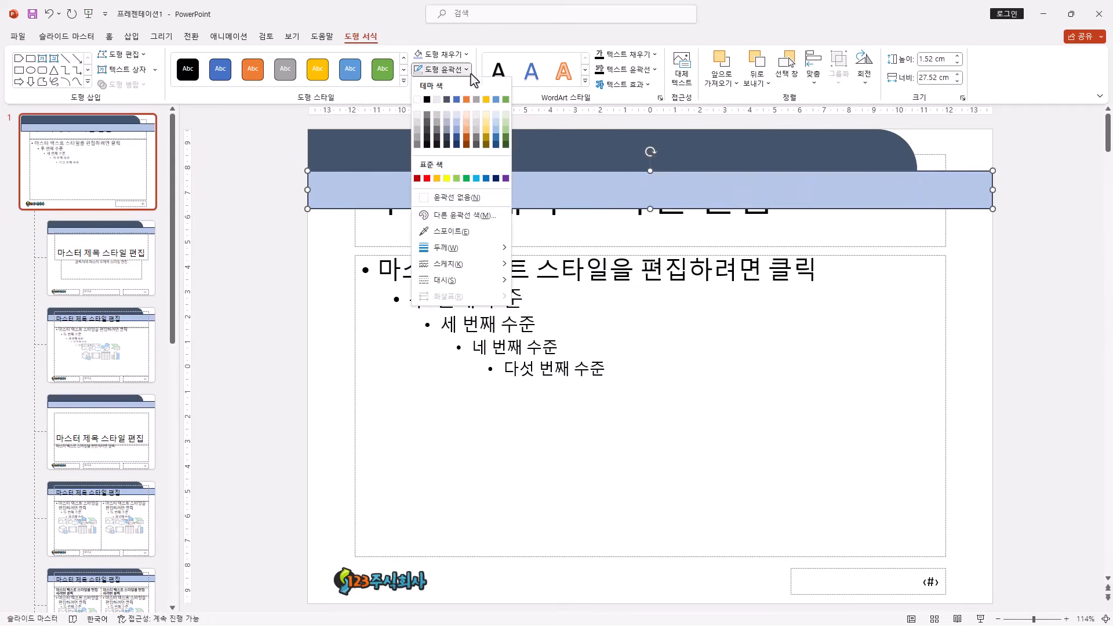
{"action": "left_click", "coordinate": [464, 198]}
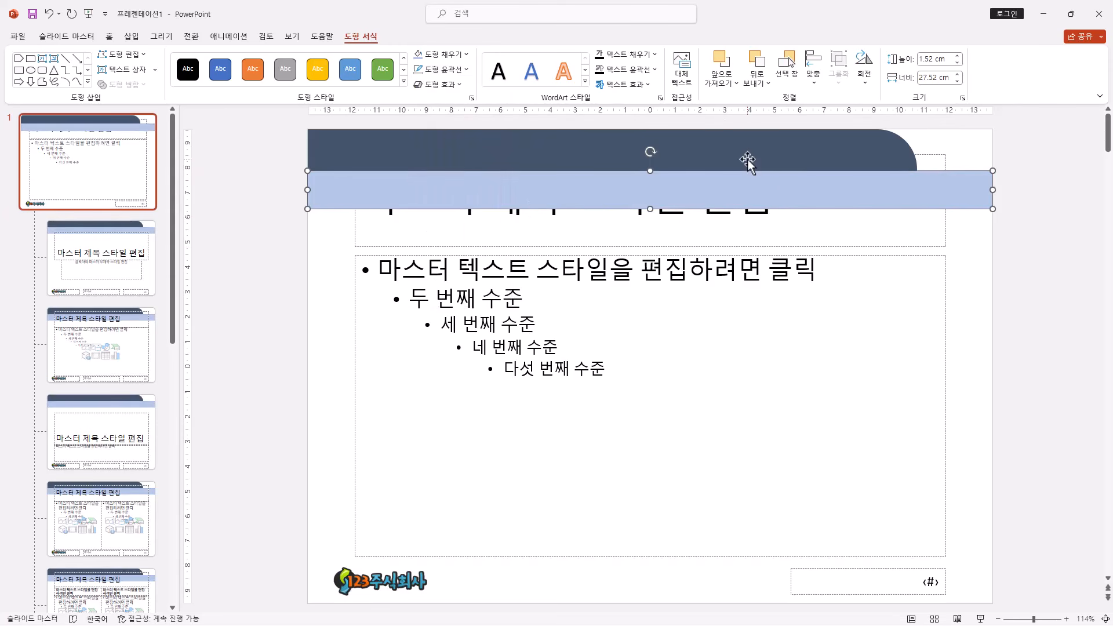
Preview the slide master in grayscale and return to the colour view.
{"action": "left_click", "coordinate": [292, 37]}
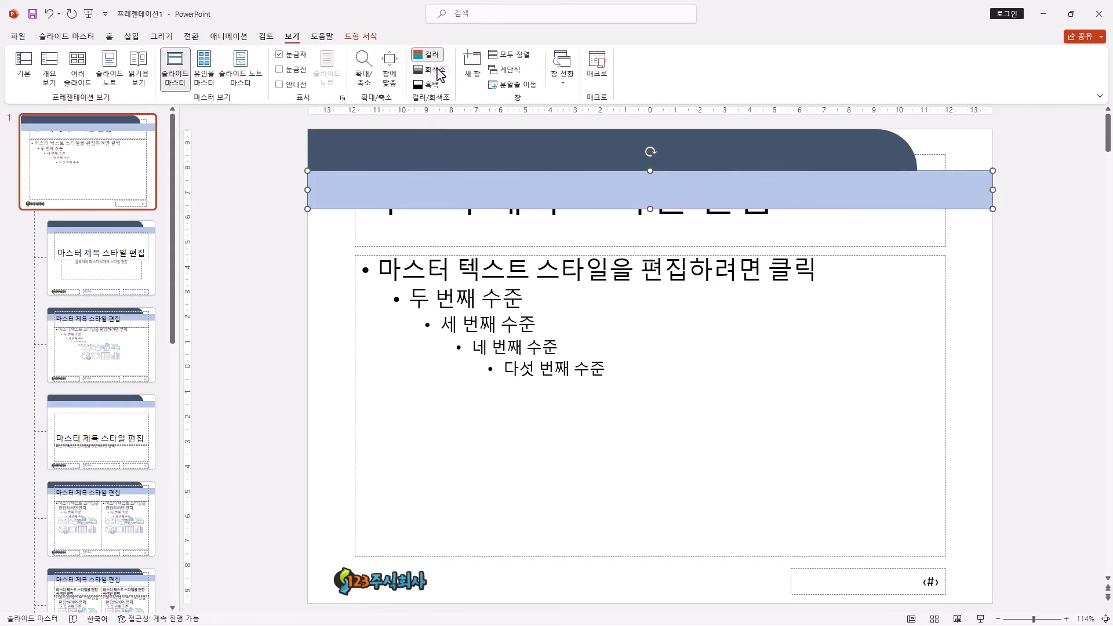
{"action": "left_click", "coordinate": [436, 70]}
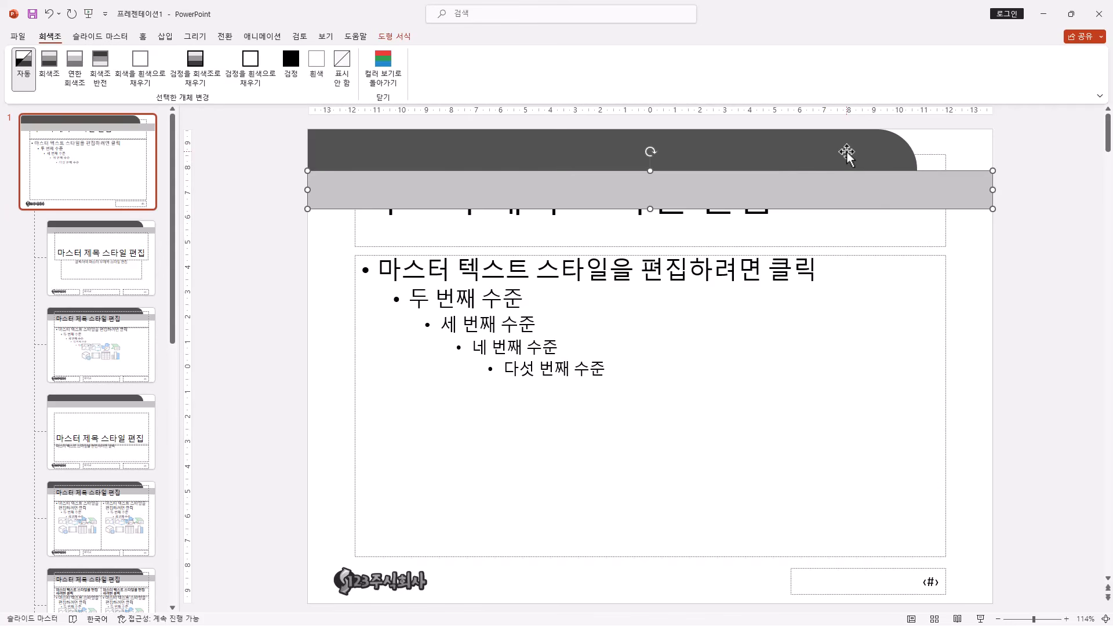
{"action": "left_click", "coordinate": [392, 68]}
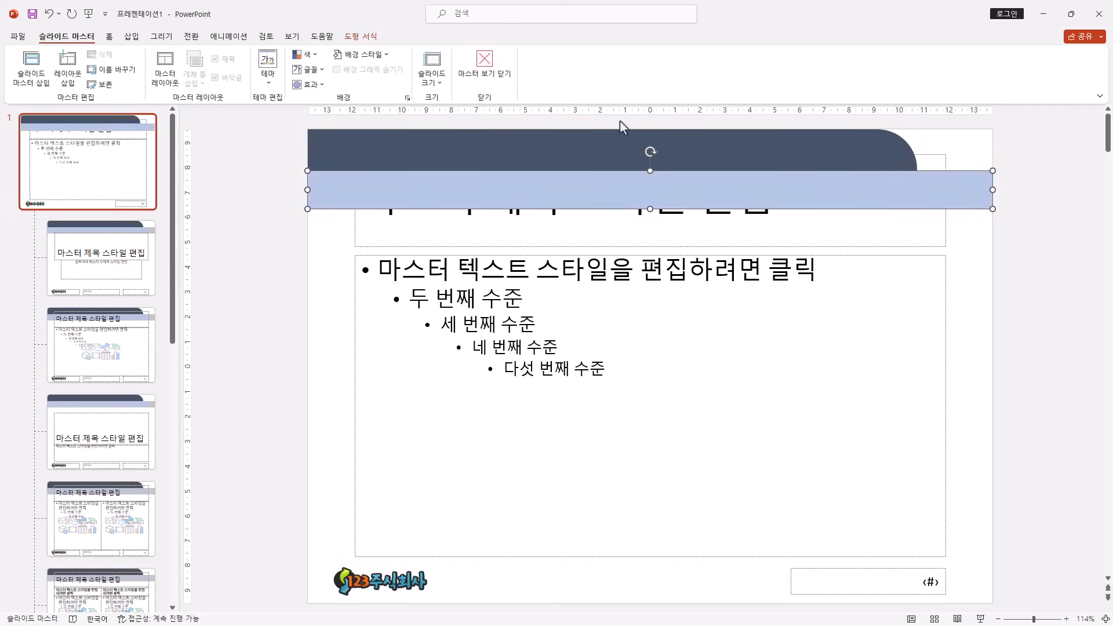
Send the light blue rectangle to the back, behind the dark rounded header shape.
{"action": "left_click", "coordinate": [811, 154]}
{"action": "left_click", "coordinate": [961, 203]}
{"action": "left_click", "coordinate": [857, 148]}
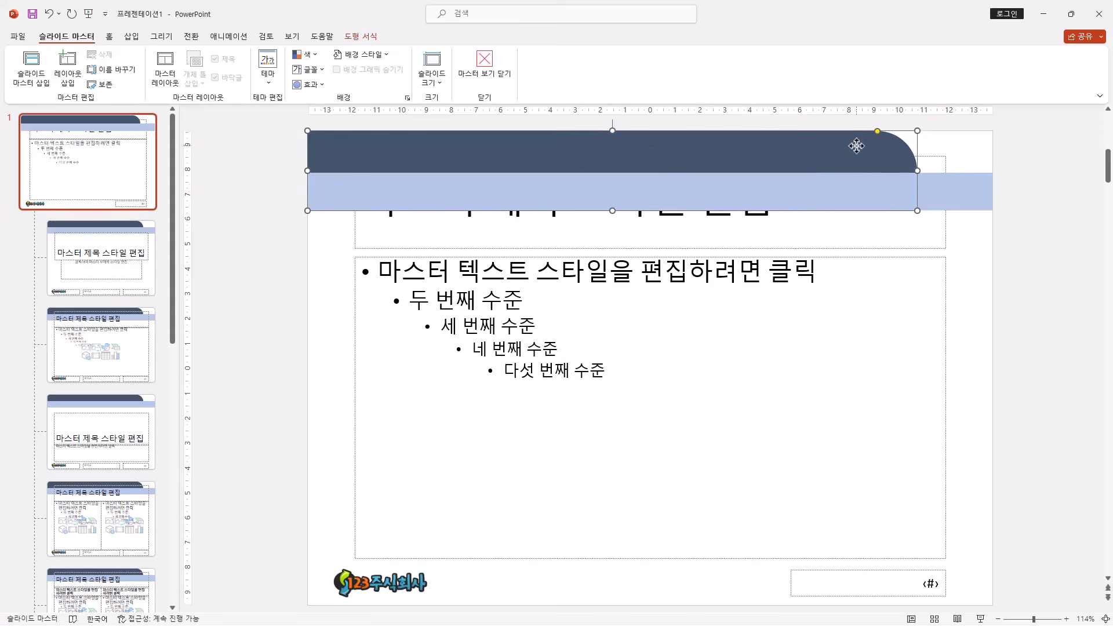
{"action": "left_click", "coordinate": [941, 190]}
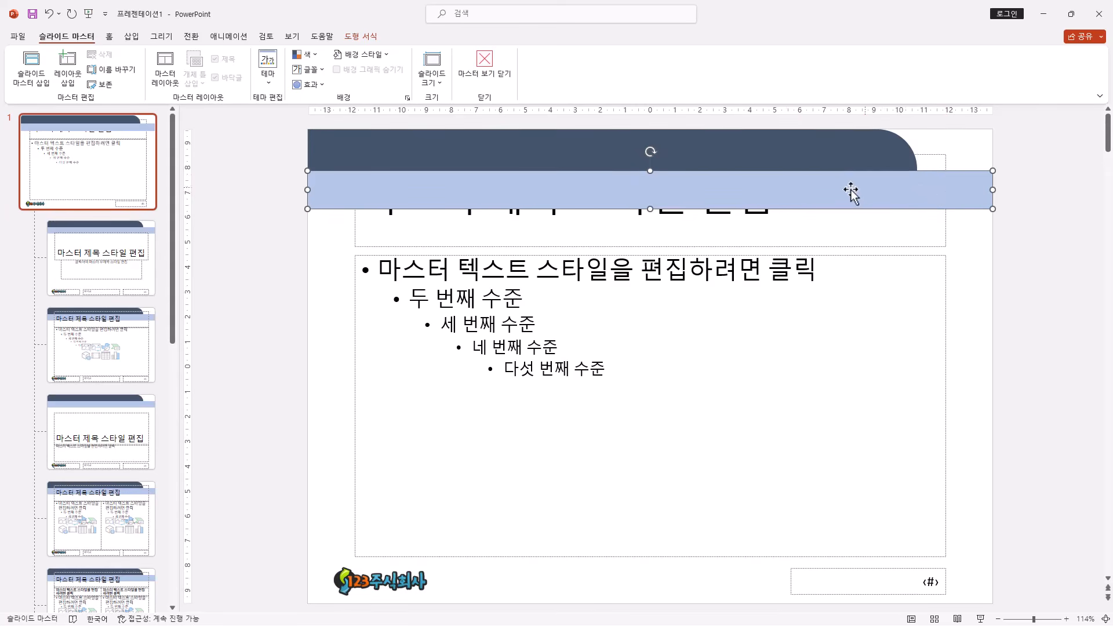
{"action": "right_click", "coordinate": [893, 186]}
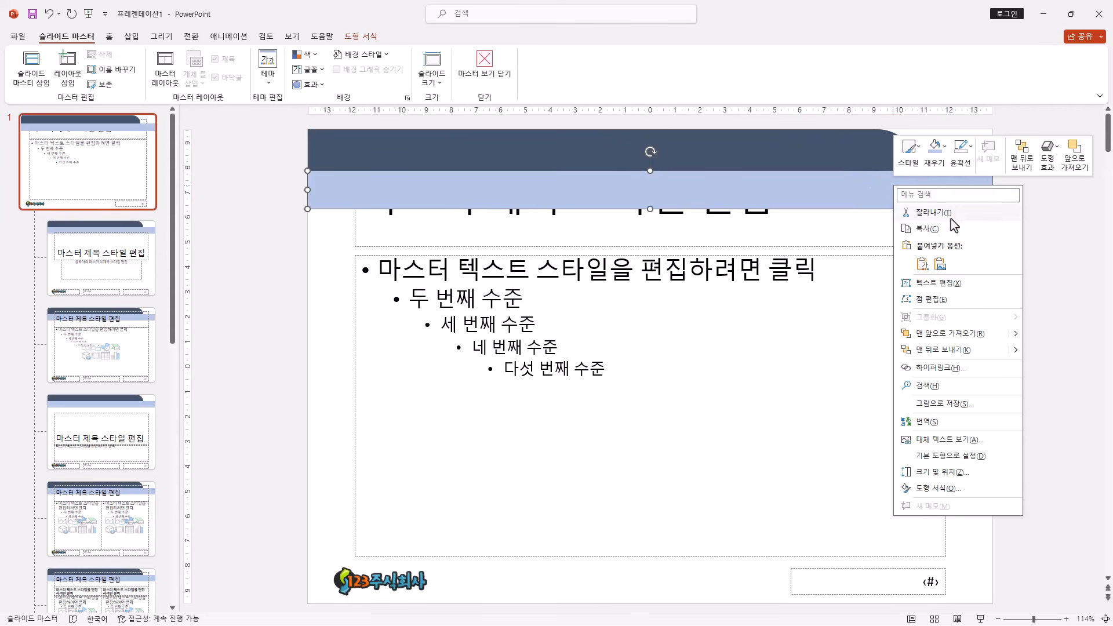
{"action": "left_click", "coordinate": [957, 350]}
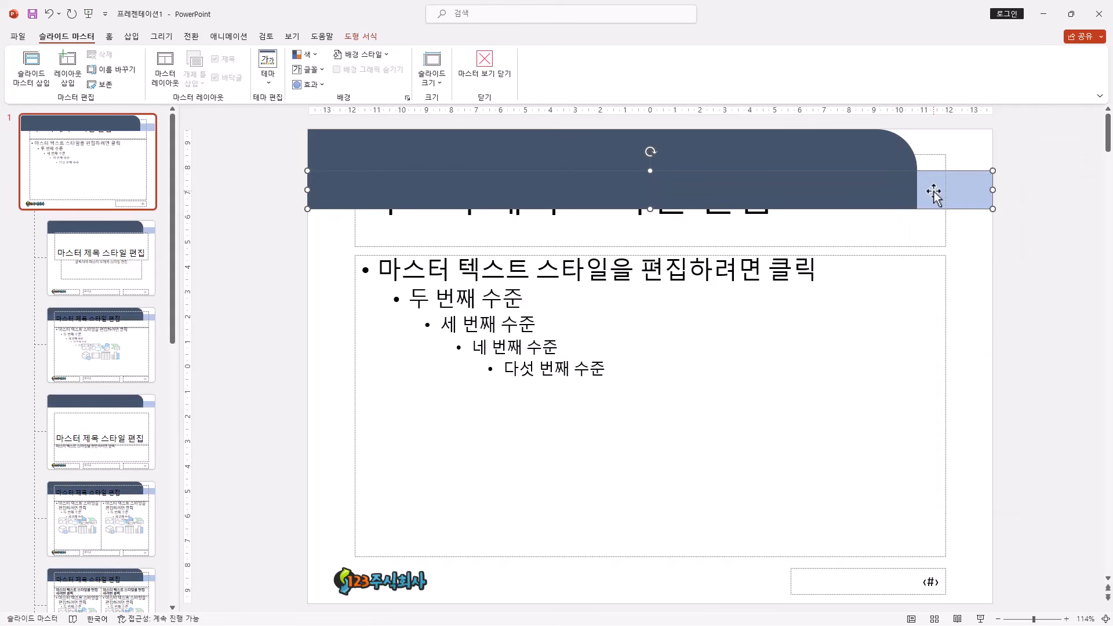
{"action": "left_click", "coordinate": [834, 174]}
{"action": "right_click", "coordinate": [856, 158]}
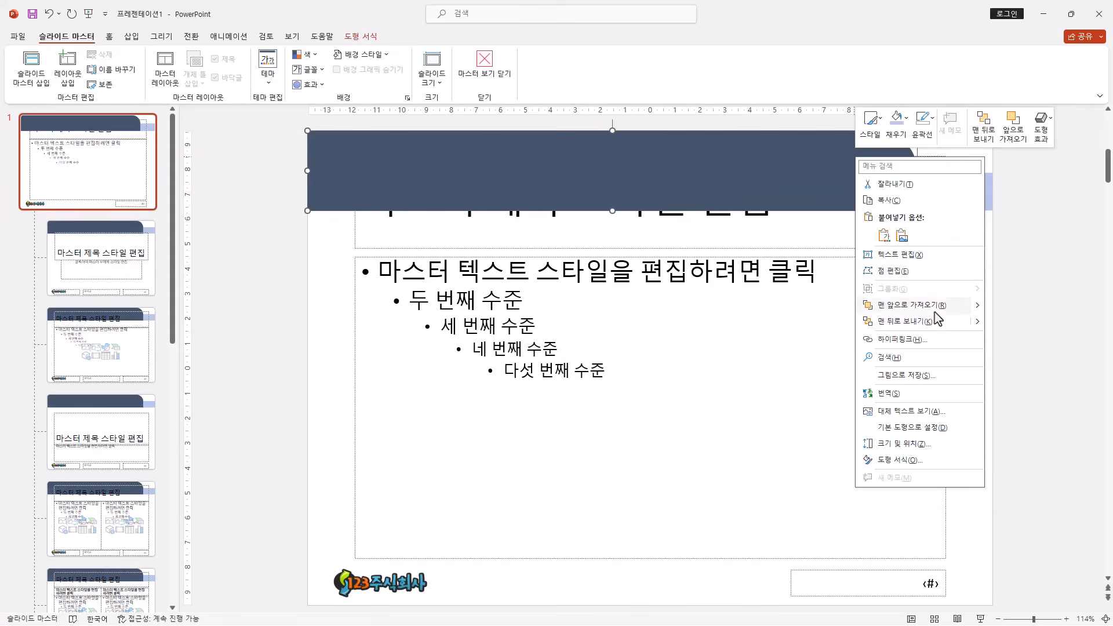
{"action": "left_click", "coordinate": [821, 181]}
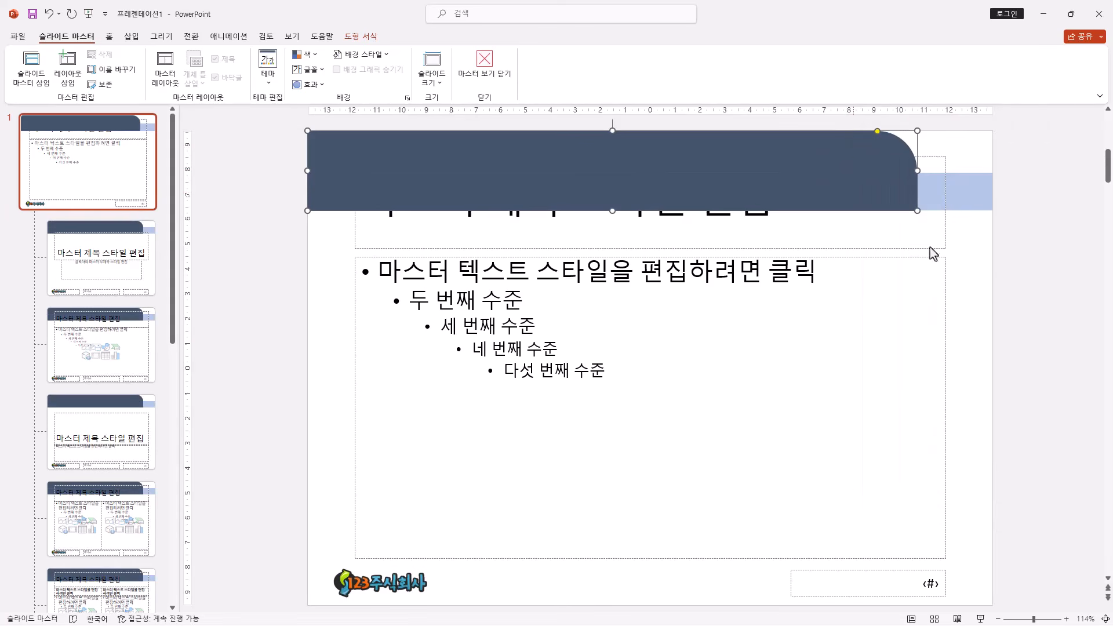
Bring the master title placeholder in front of the dark header shape.
{"action": "left_click", "coordinate": [845, 244]}
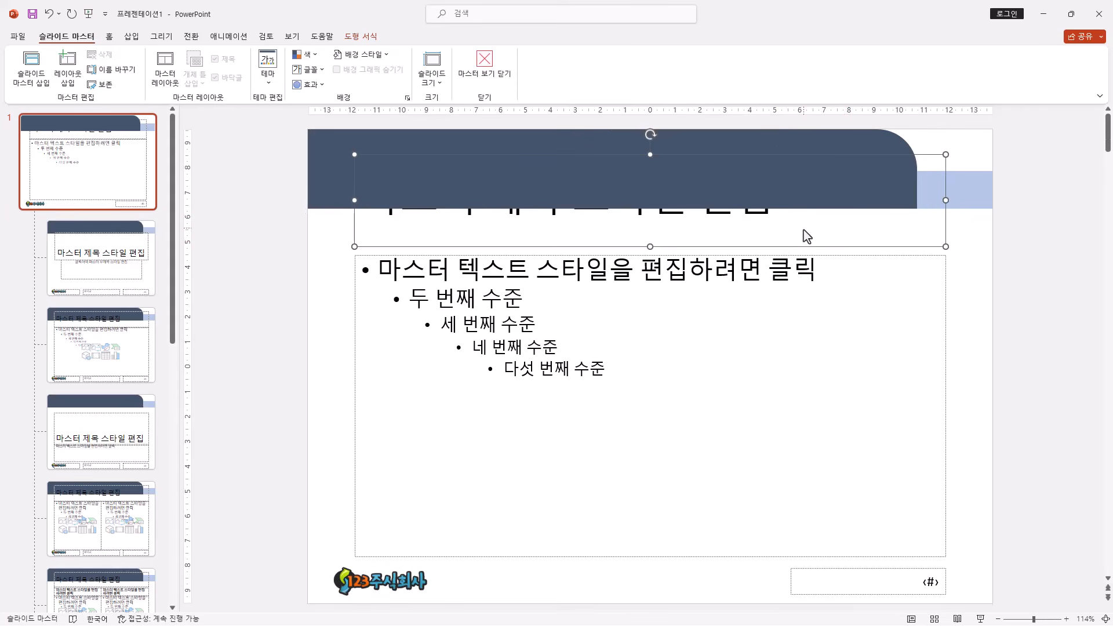
{"action": "right_click", "coordinate": [842, 247]}
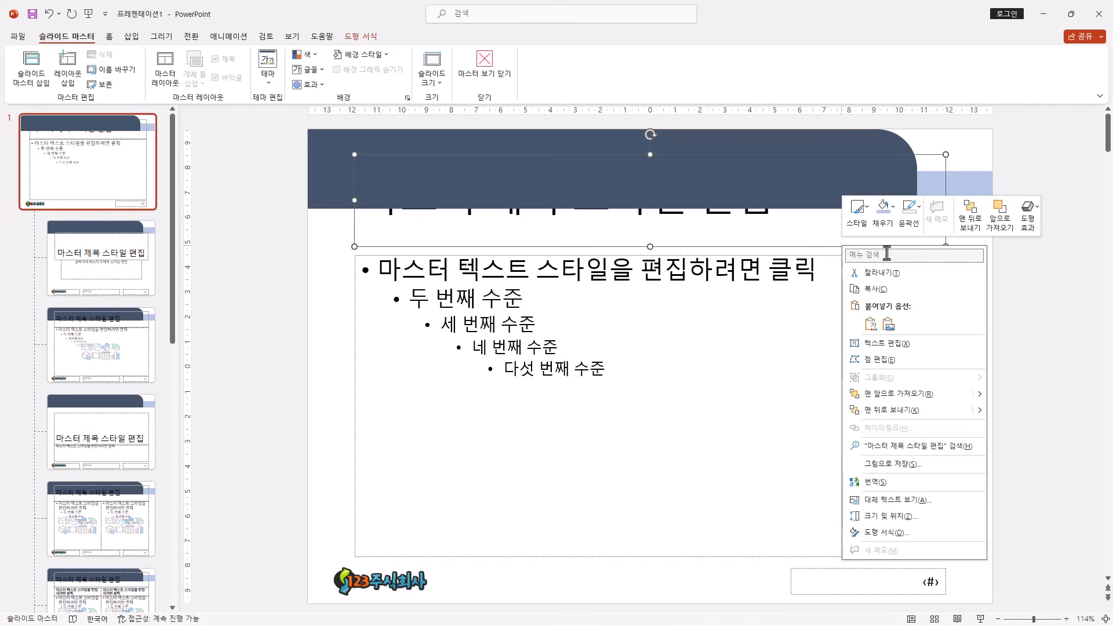
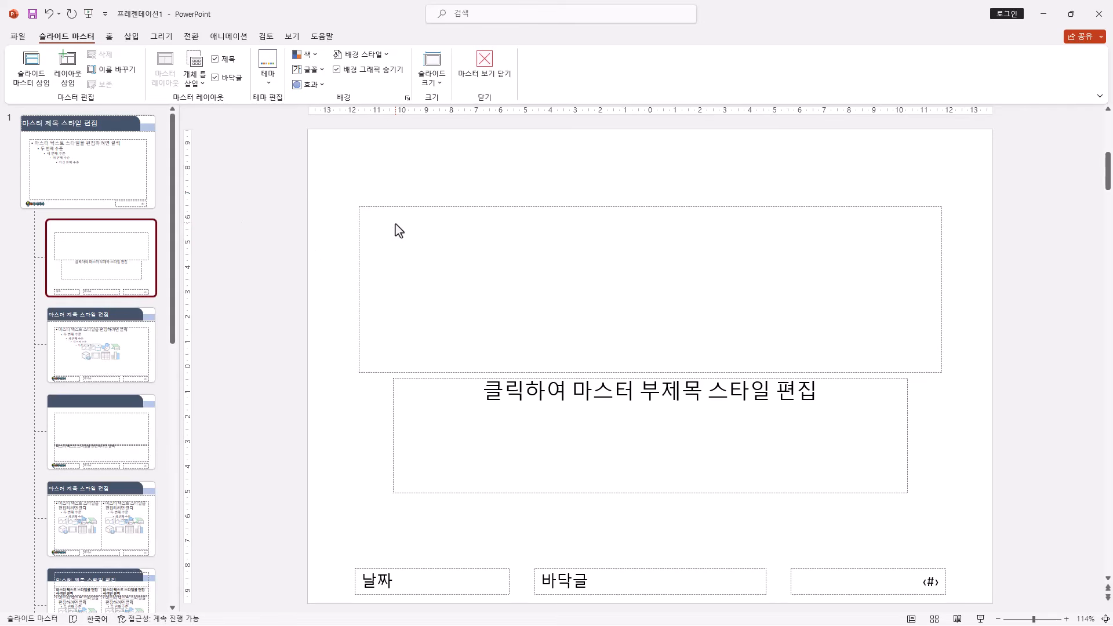
Show the slide master and go back to the title slide layout beneath it.
{"action": "left_click", "coordinate": [129, 176]}
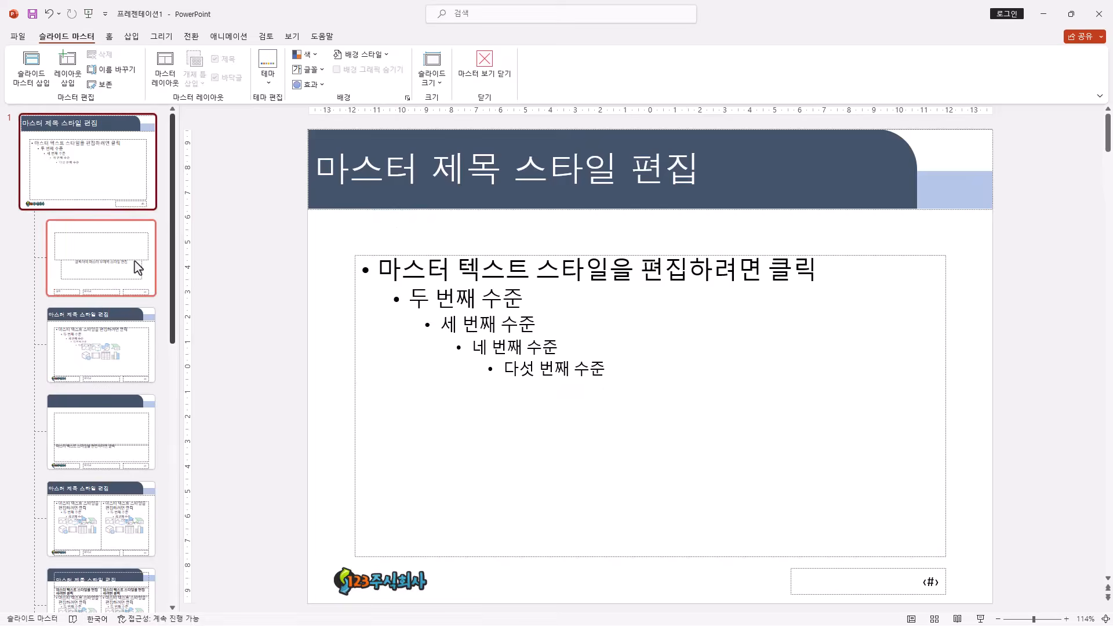
{"action": "left_click", "coordinate": [134, 261]}
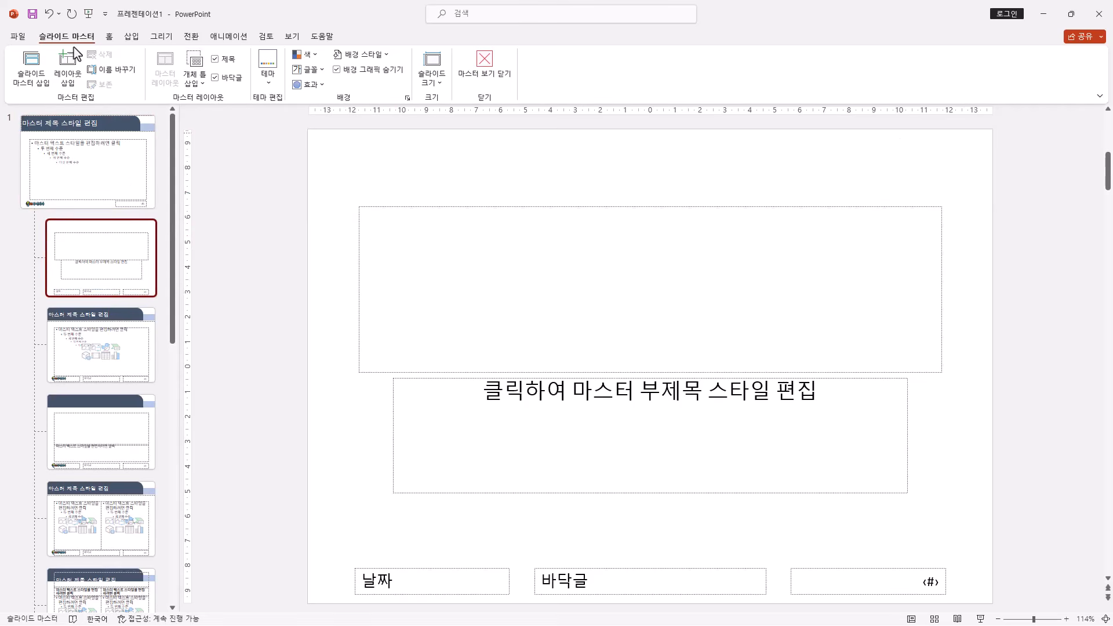
Close the slide master view and add a second slide with the title and content layout after the title slide.
{"action": "left_click", "coordinate": [484, 73]}
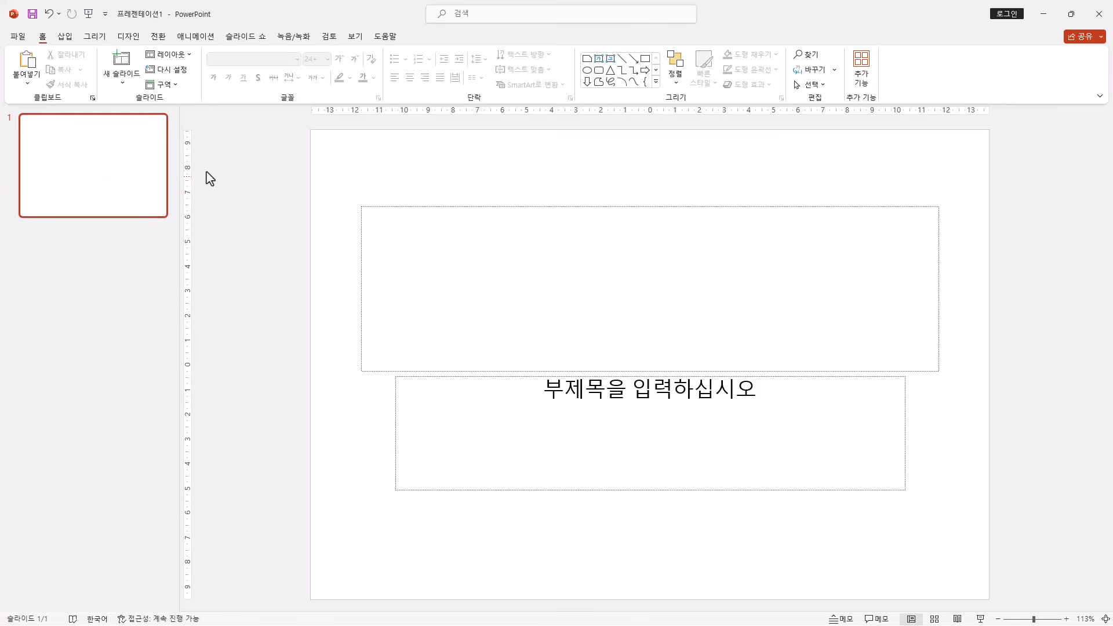
{"action": "left_click", "coordinate": [120, 161]}
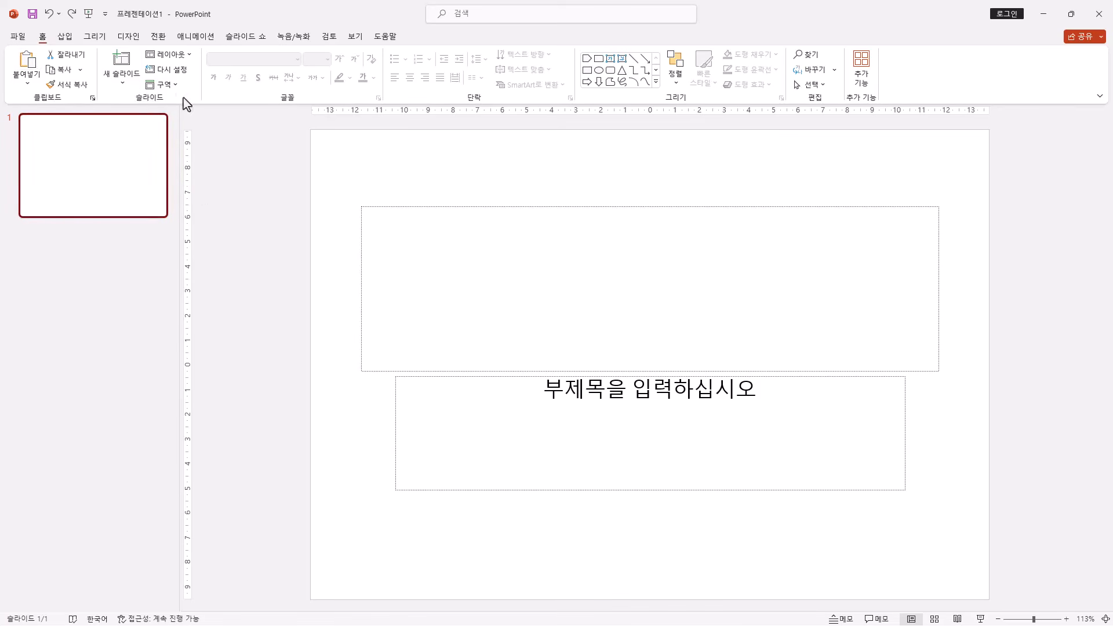
{"action": "left_click", "coordinate": [122, 81]}
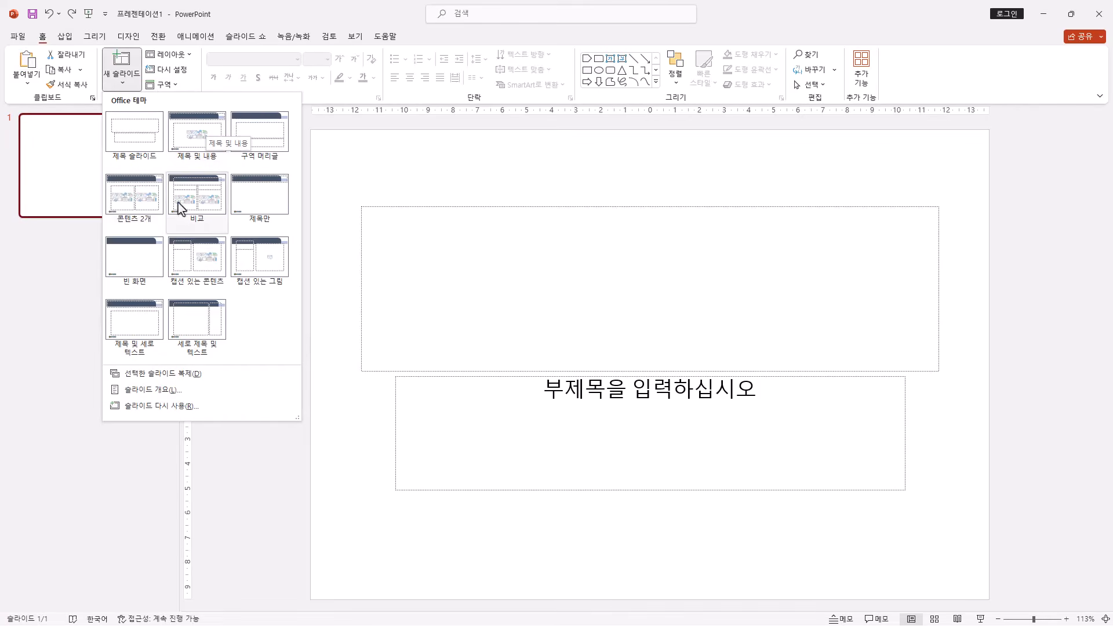
{"action": "left_click", "coordinate": [87, 140]}
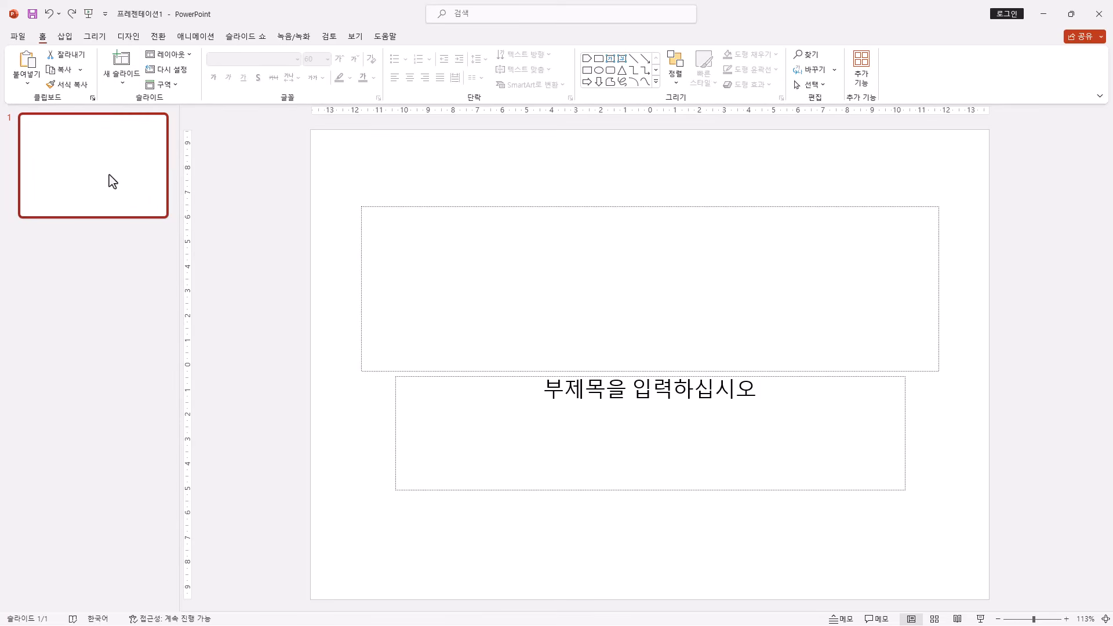
{"action": "key", "text": "ctrl+m"}
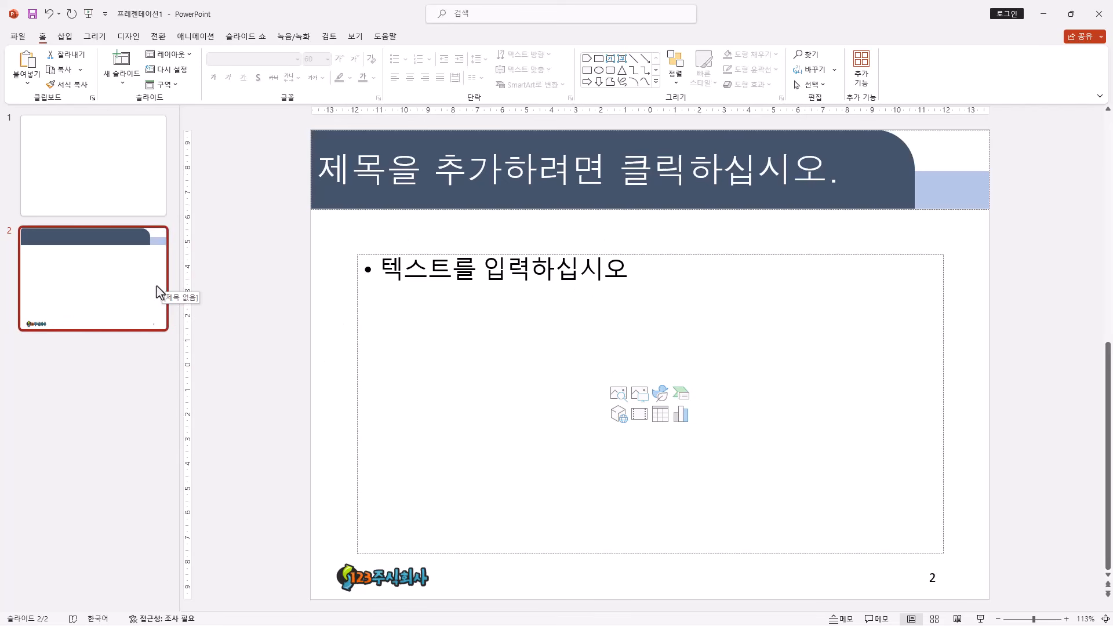
{"action": "left_click", "coordinate": [190, 55]}
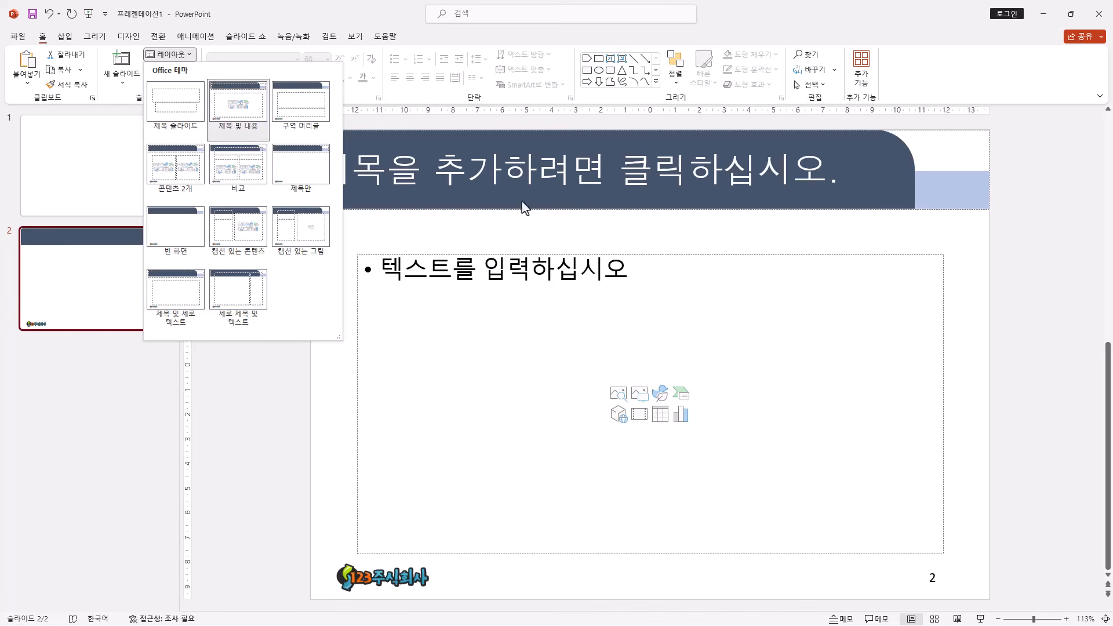
{"action": "left_click", "coordinate": [139, 268]}
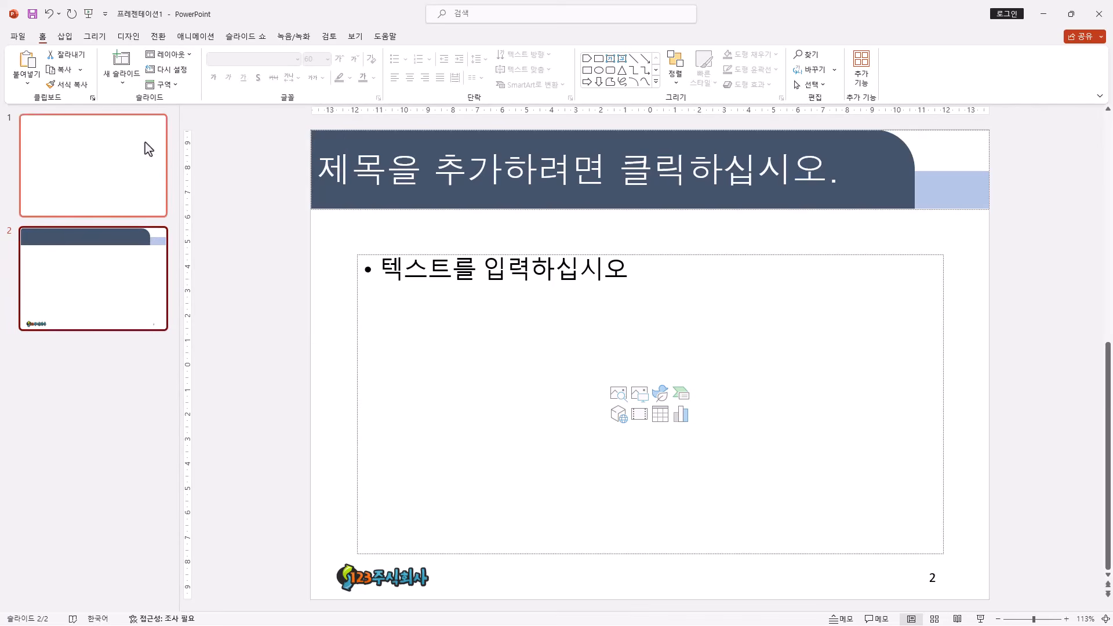
{"action": "left_click", "coordinate": [123, 81]}
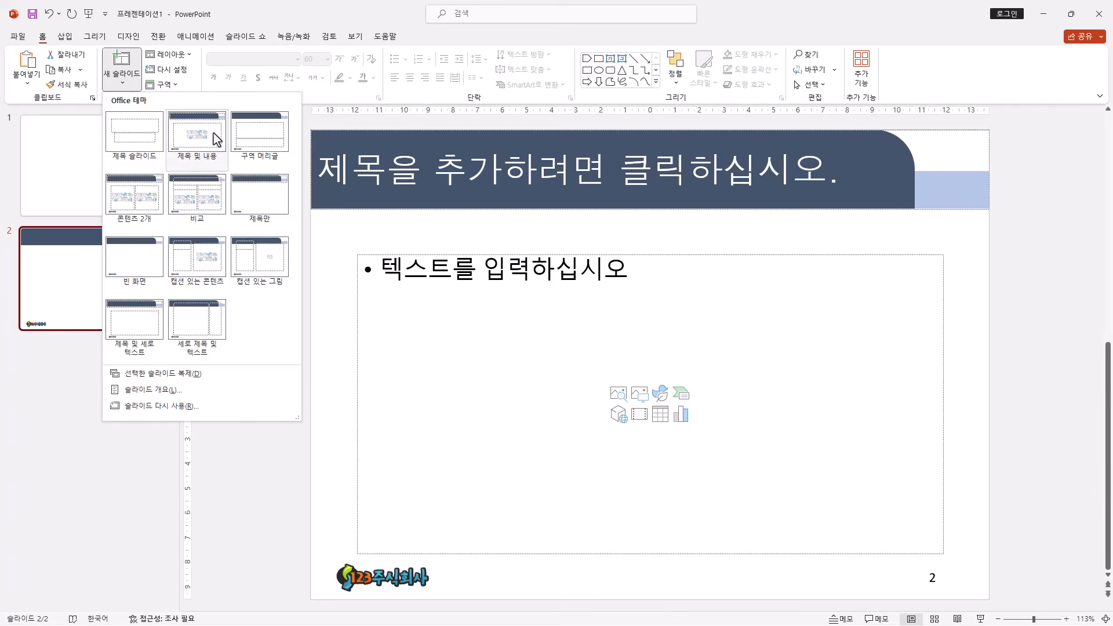
{"action": "left_click", "coordinate": [270, 21]}
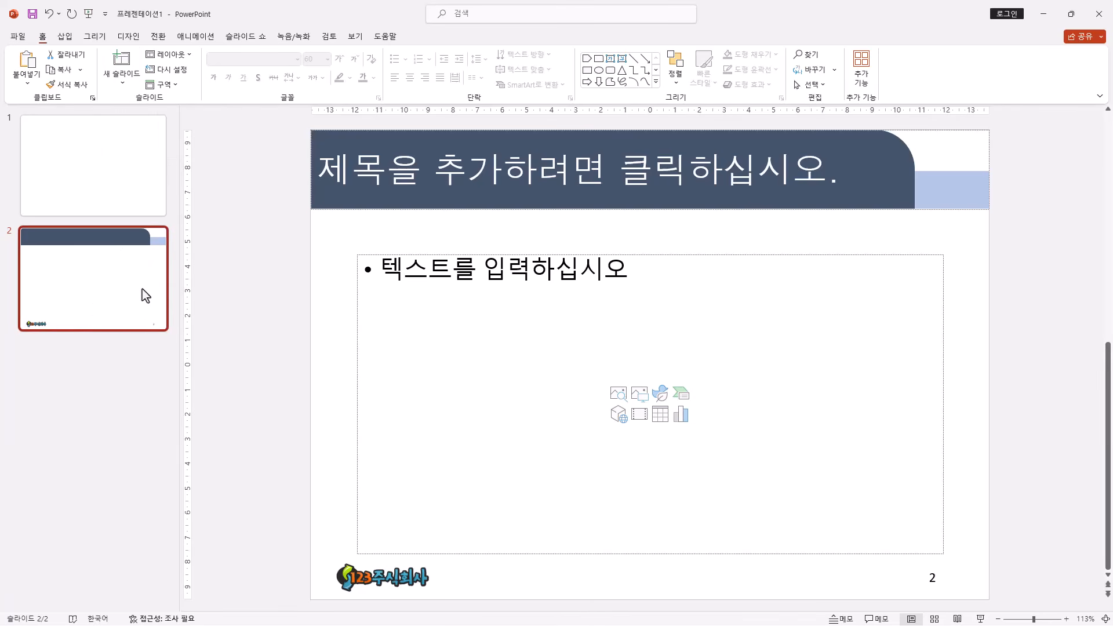
Add four more title and content slides after slide 2, making a six-slide presentation.
{"action": "key", "text": "Return"}
{"action": "key", "text": "Return"}
{"action": "key", "text": "Return"}
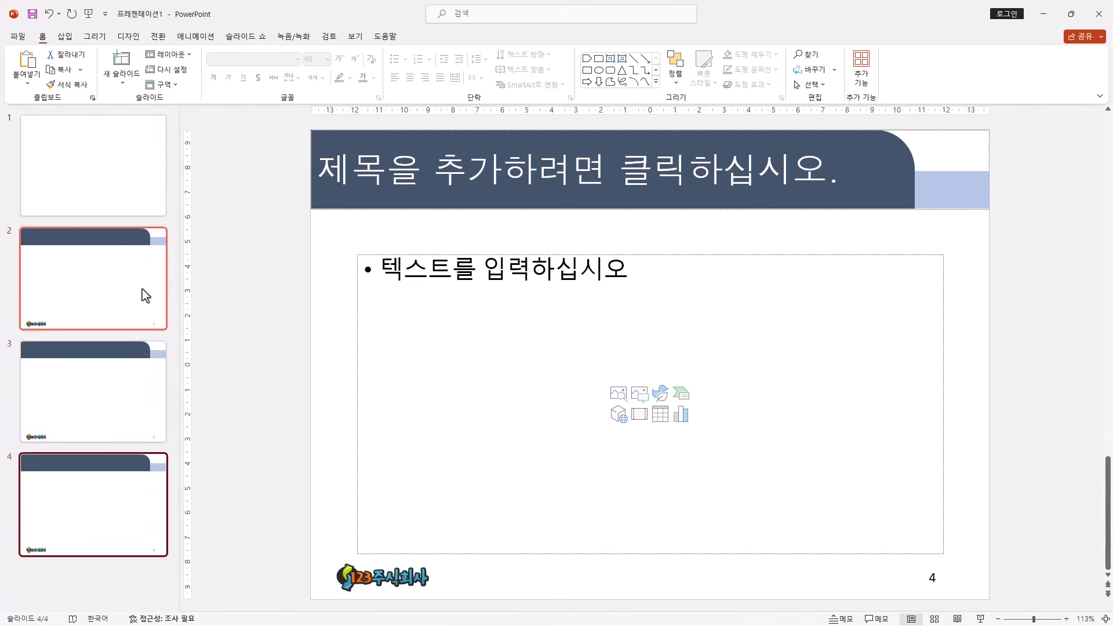
{"action": "key", "text": "Return"}
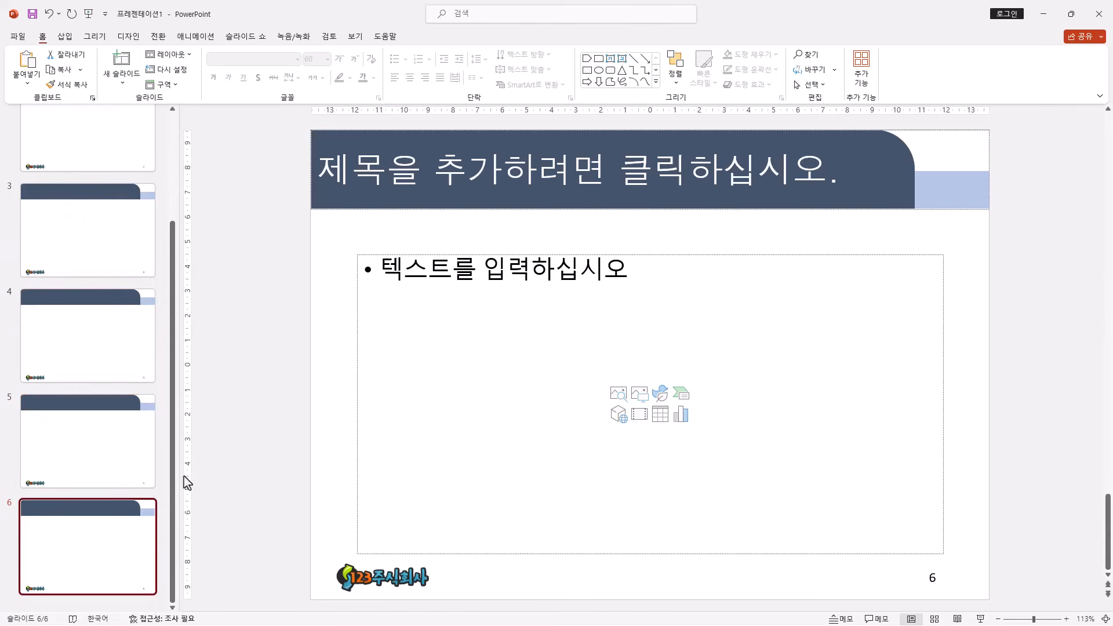
Narrow the thumbnail area until all six slides fit, and view the title slide and slide 2.
{"action": "left_click_drag", "start_coordinate": [175, 447], "coordinate": [141, 453]}
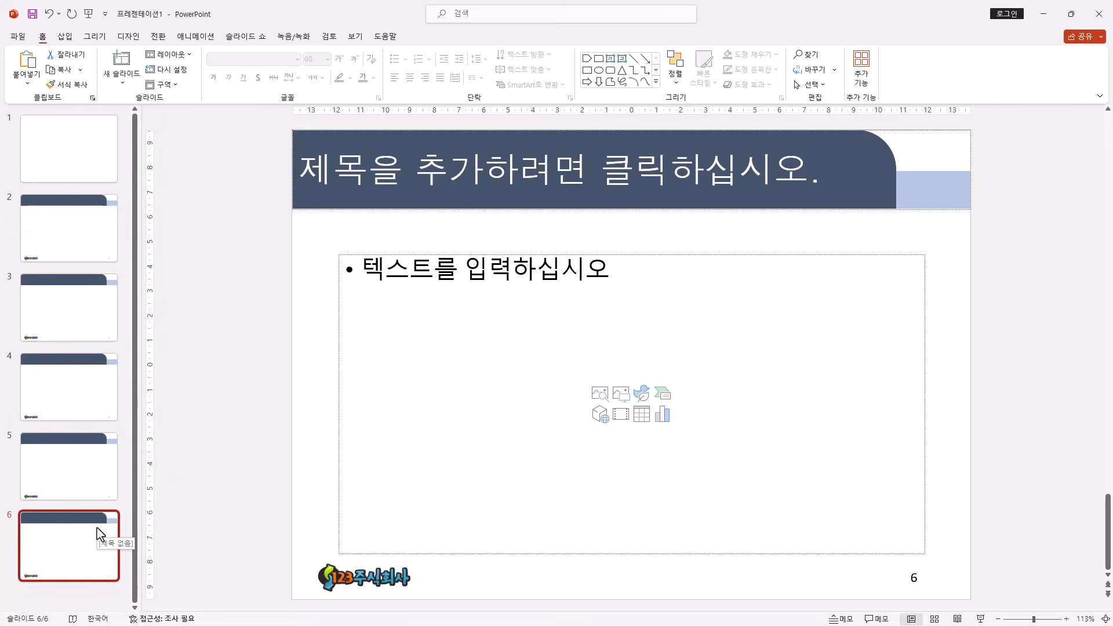
{"action": "left_click", "coordinate": [91, 159]}
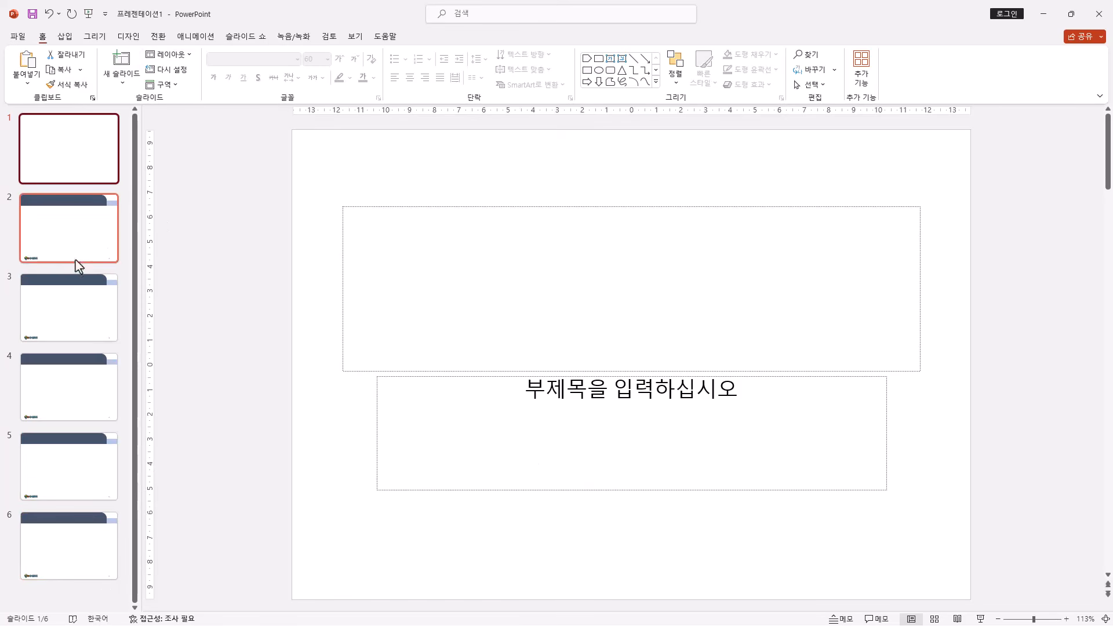
{"action": "left_click", "coordinate": [90, 247]}
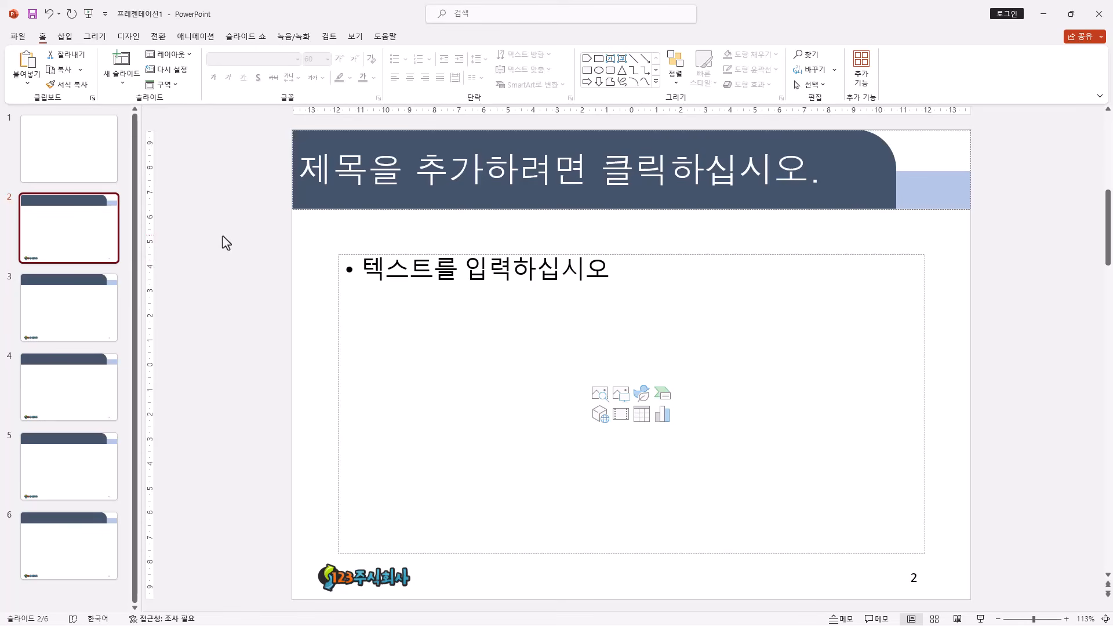
Save the presentation as chapter01-01 in the ITQ folder inside Documents (문서).
{"action": "left_click", "coordinate": [33, 17]}
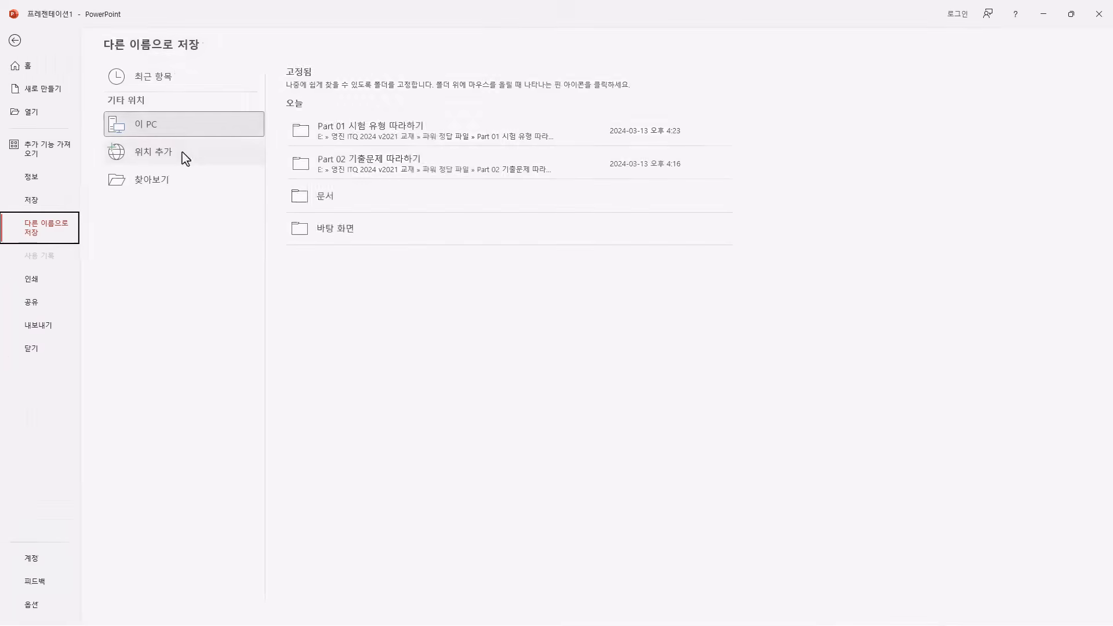
{"action": "key", "text": "Escape"}
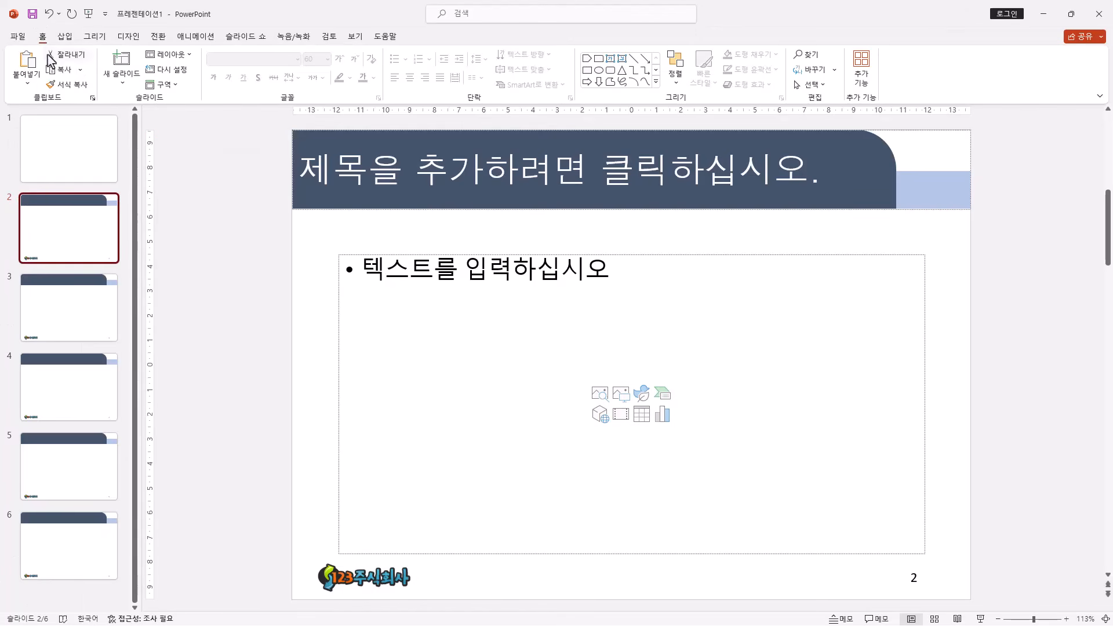
{"action": "left_click", "coordinate": [33, 17]}
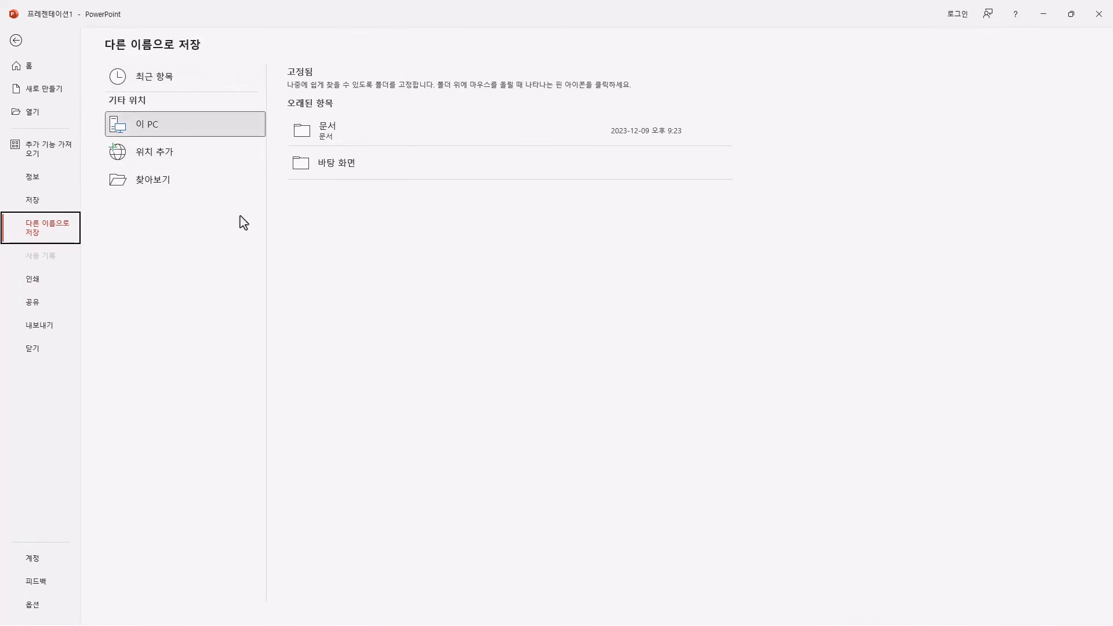
{"action": "mouse_move", "coordinate": [330, 140]}
{"action": "left_click", "coordinate": [350, 135]}
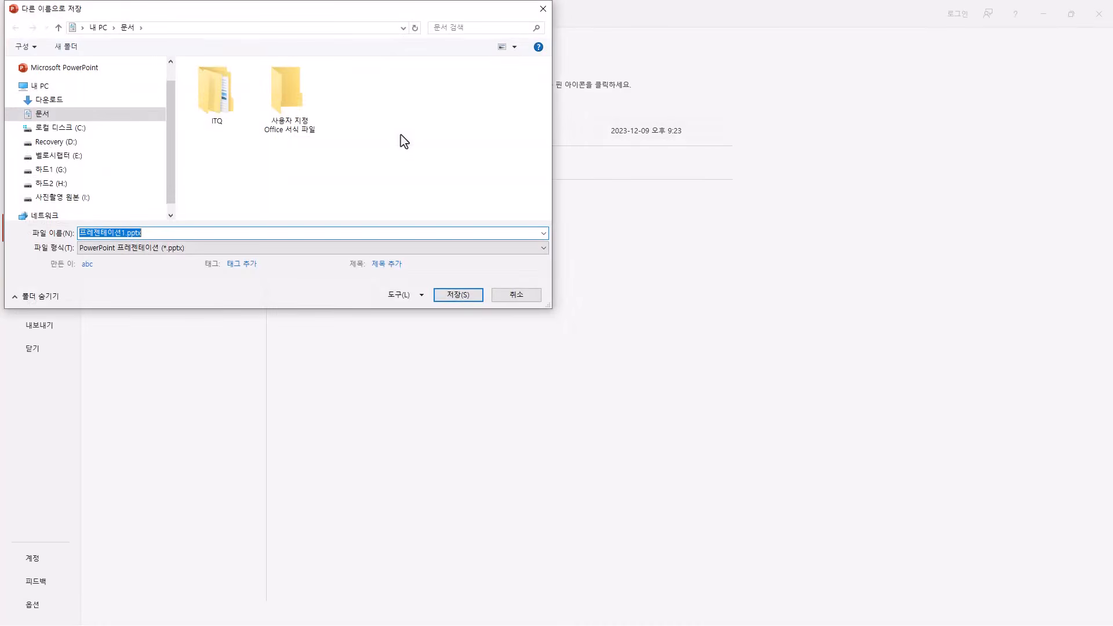
{"action": "key", "text": "Escape"}
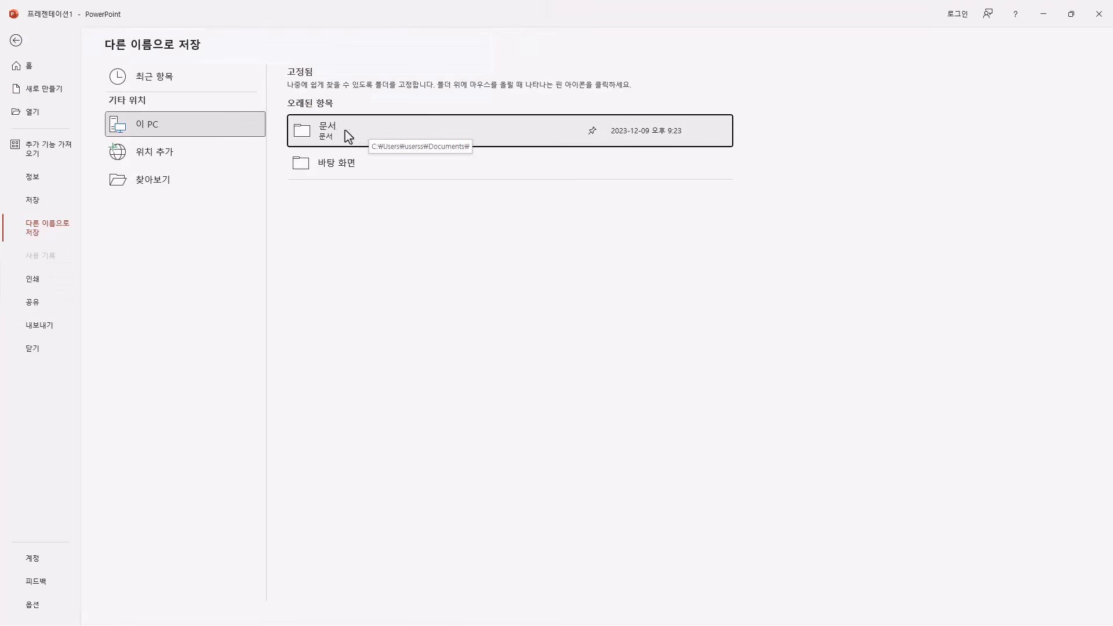
{"action": "left_click", "coordinate": [349, 135]}
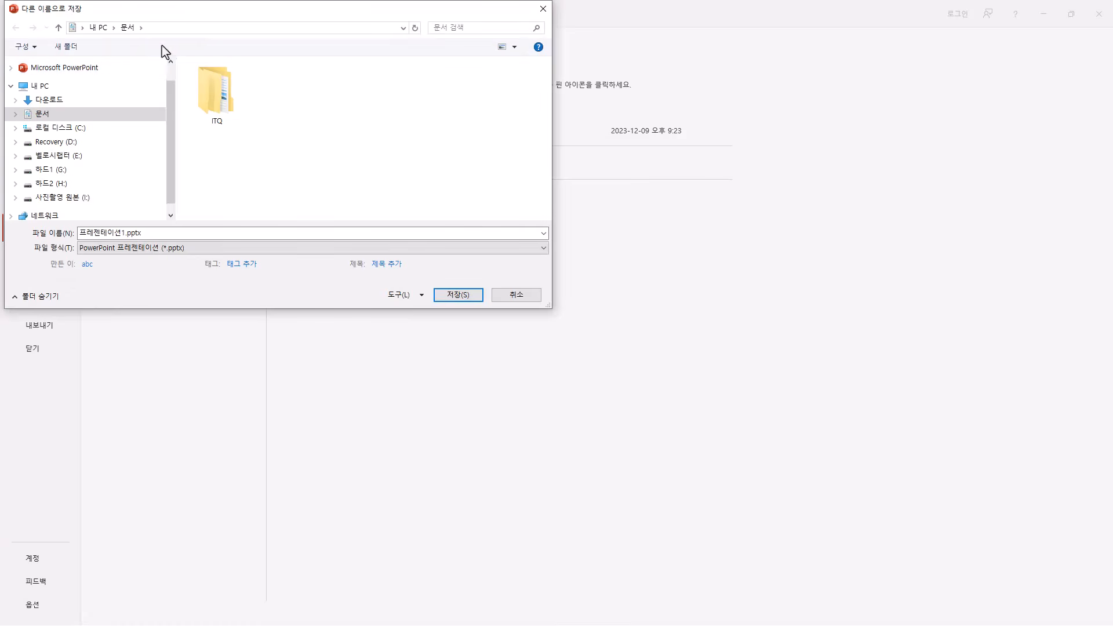
{"action": "double_click", "coordinate": [210, 92]}
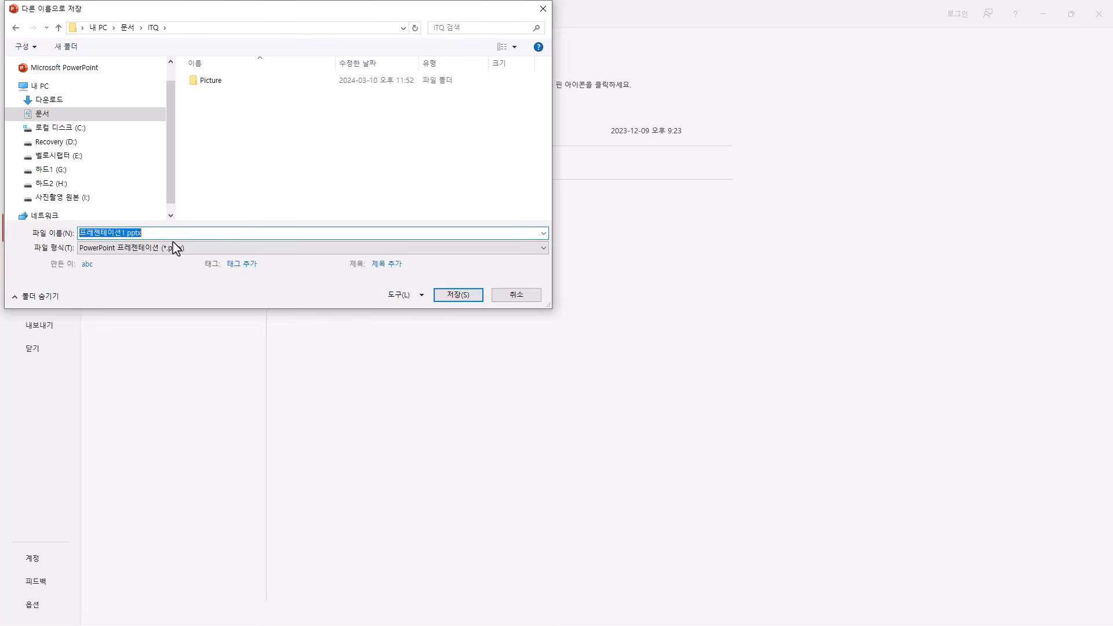
{"action": "type", "text": "chapter01-01"}
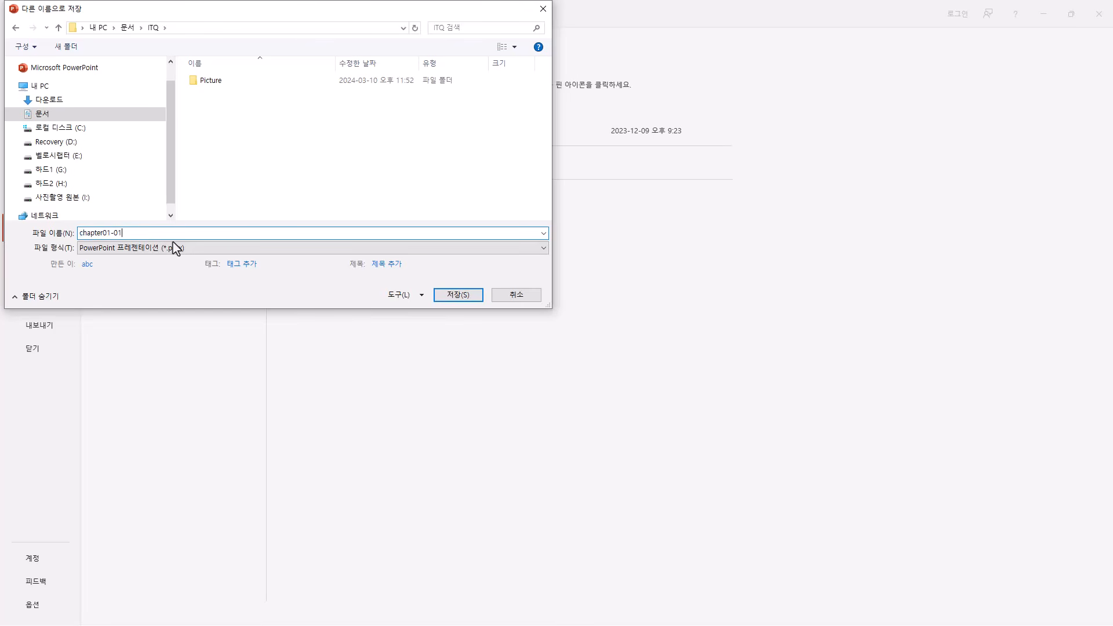